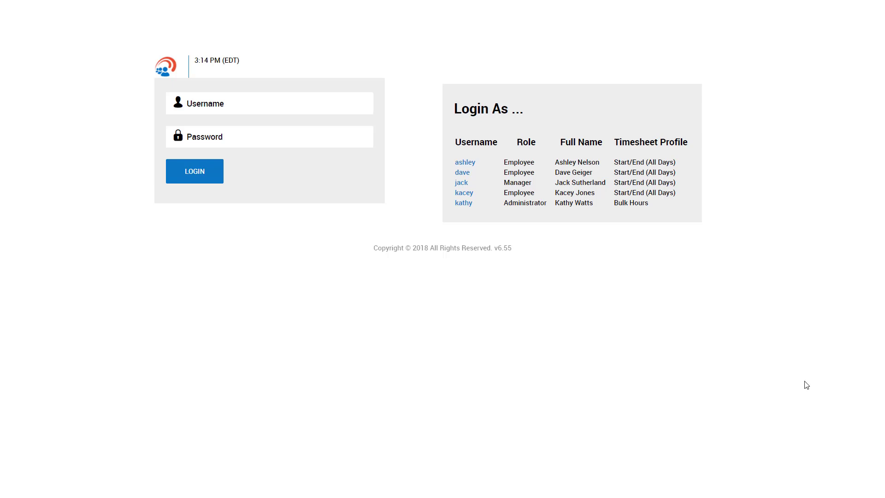
# - Log in with the employee account chosen from the Login As list
pyautogui.click(470, 164)
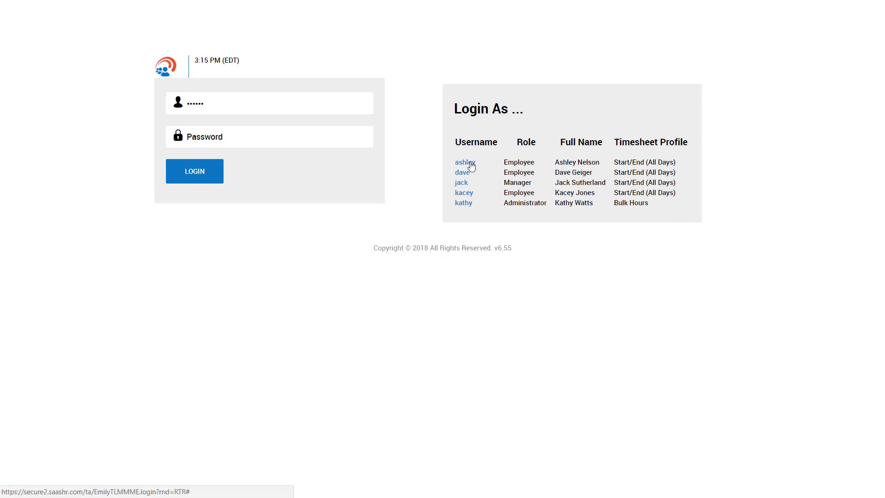
pyautogui.click(318, 144)
pyautogui.press('Return')
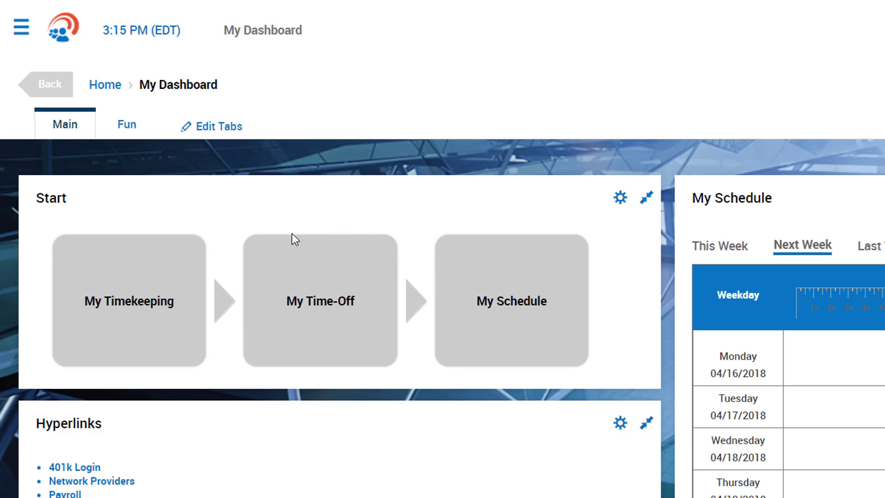
# - On the current timesheet, change the shift's cost center to the Clerk job
pyautogui.click(182, 308)
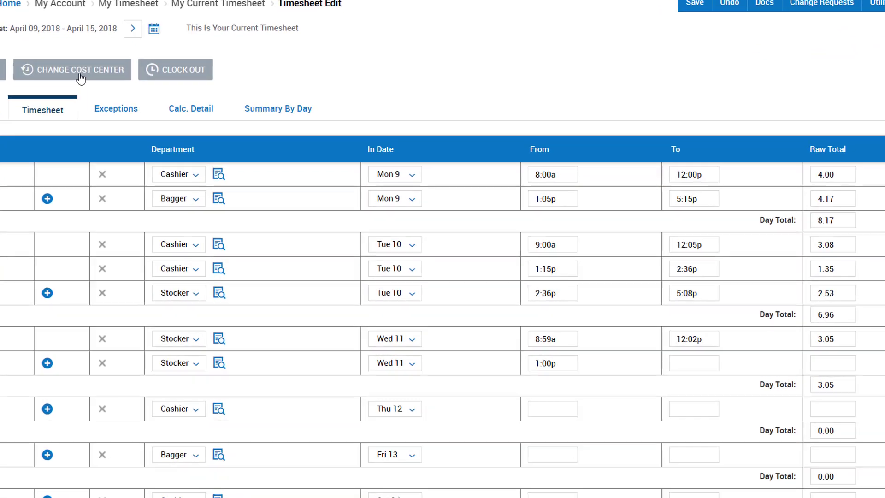
pyautogui.click(129, 117)
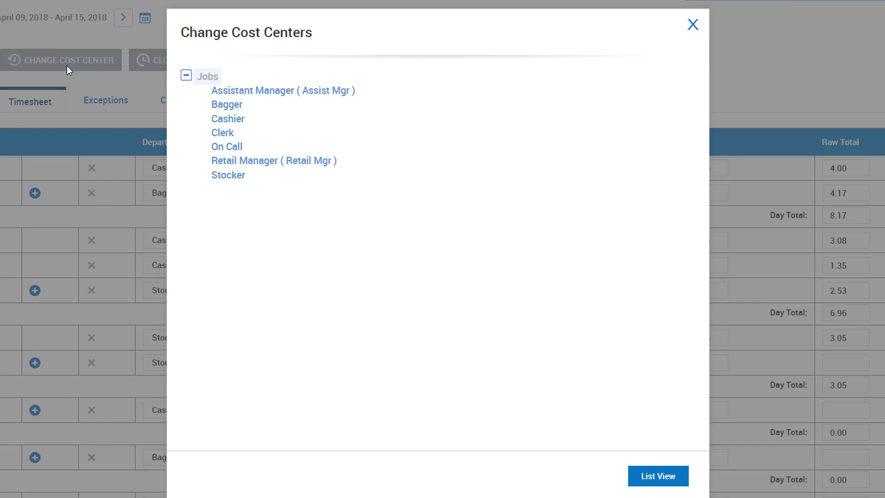
pyautogui.click(232, 136)
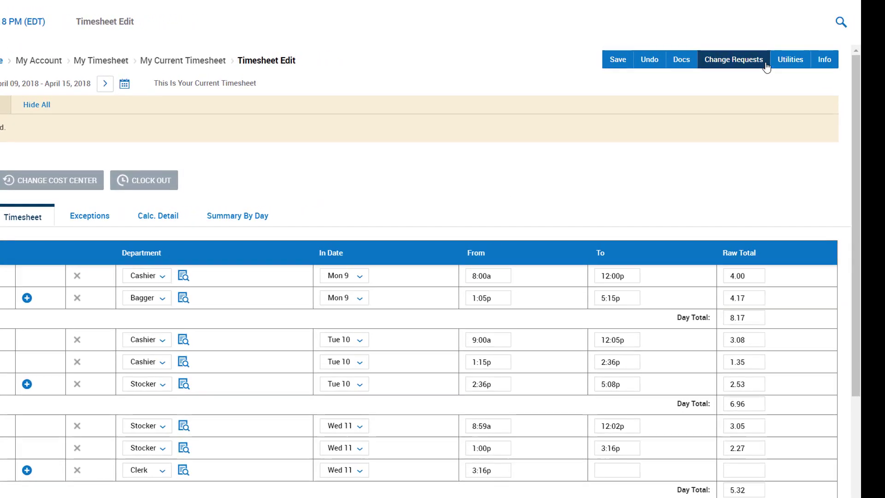
# - Submit a Modify Punch In request moving the 04/08 12:58p start to 12:45p
pyautogui.click(765, 65)
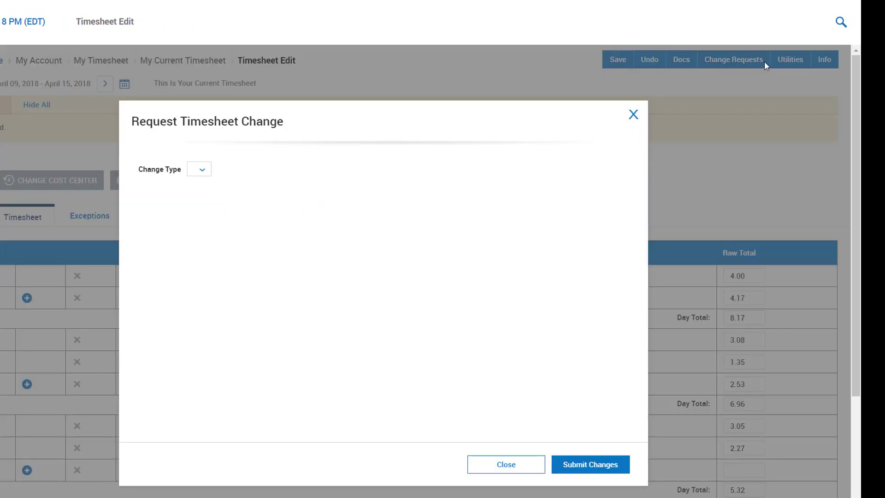
pyautogui.click(203, 171)
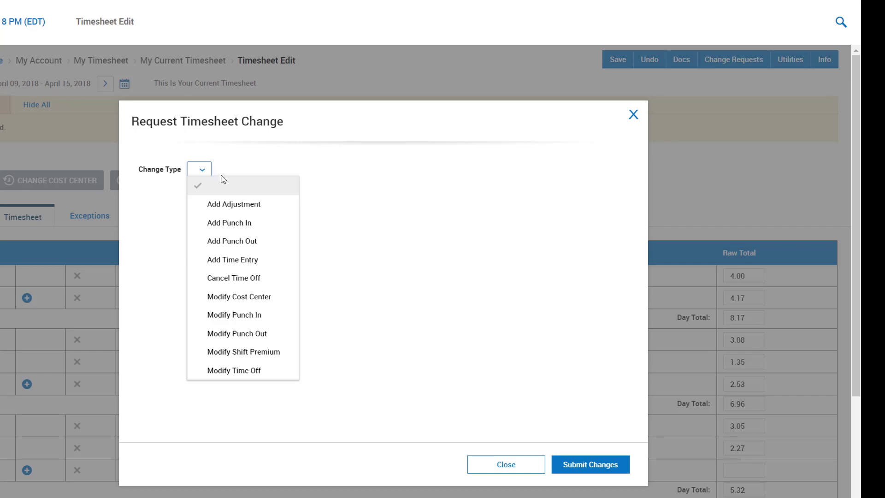
pyautogui.click(270, 317)
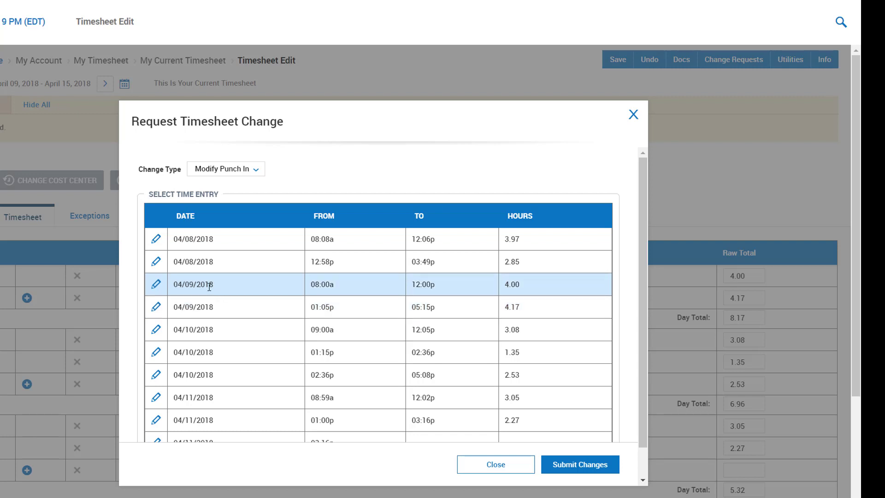
pyautogui.click(156, 262)
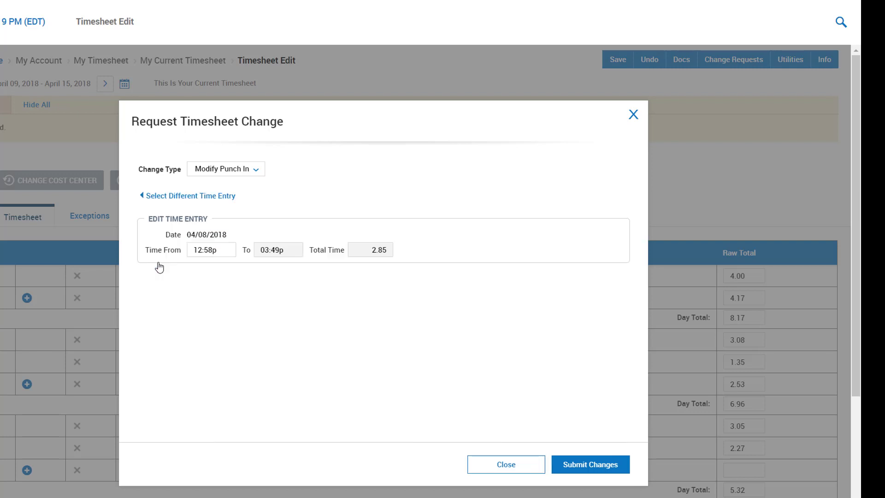
pyautogui.moveTo(193, 250); pyautogui.dragTo(214, 251)
pyautogui.write('1245')
pyautogui.click(621, 467)
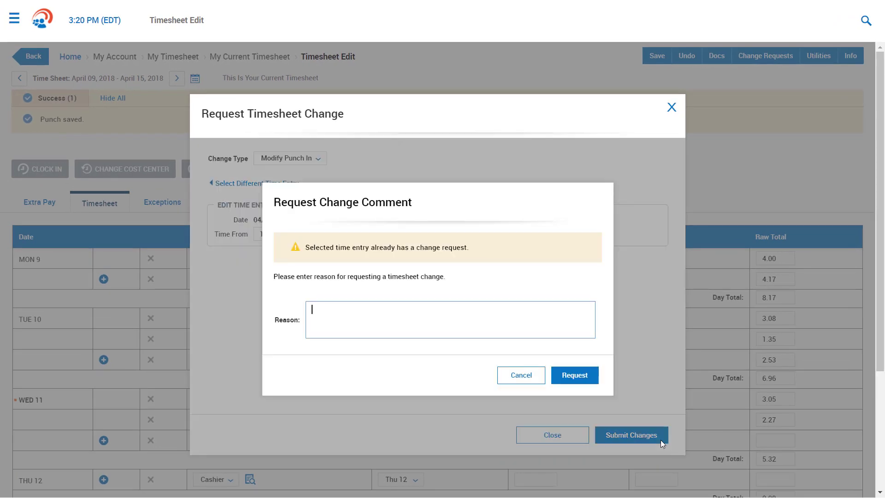
pyautogui.click(579, 381)
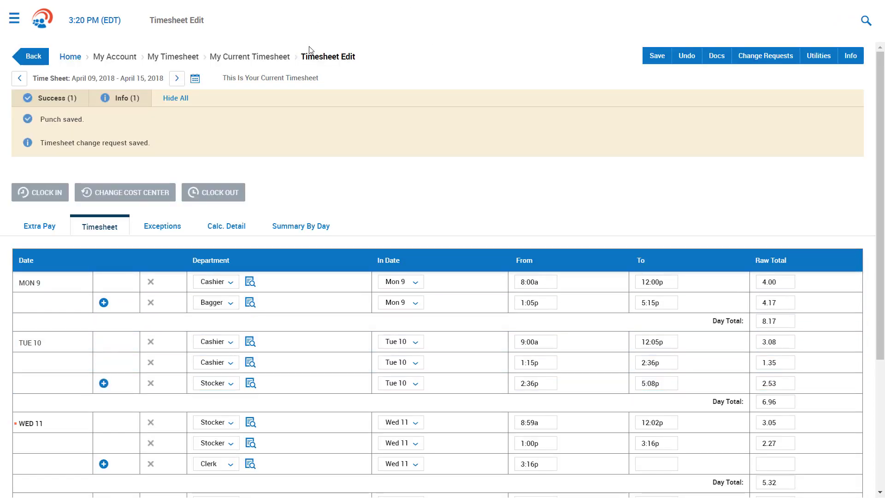
# - From My Dashboard, open Request Time-Off and review the Personal, Sick and Vacation balances
pyautogui.click(43, 27)
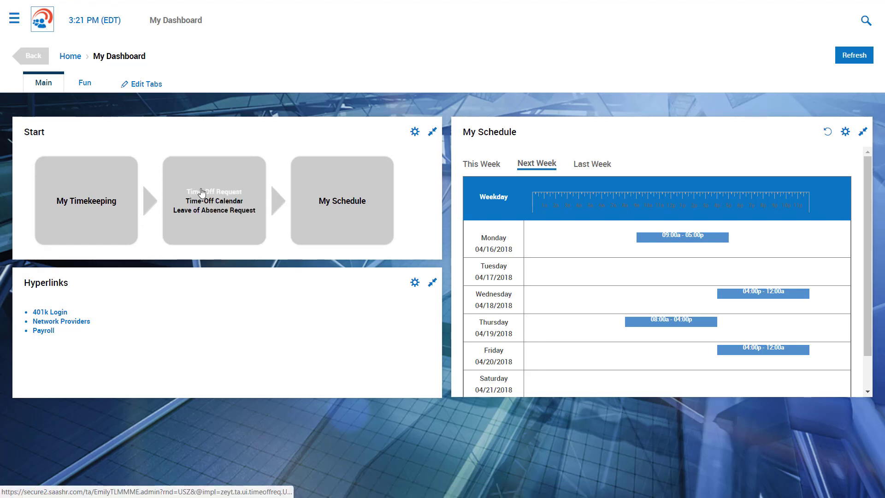
pyautogui.click(202, 193)
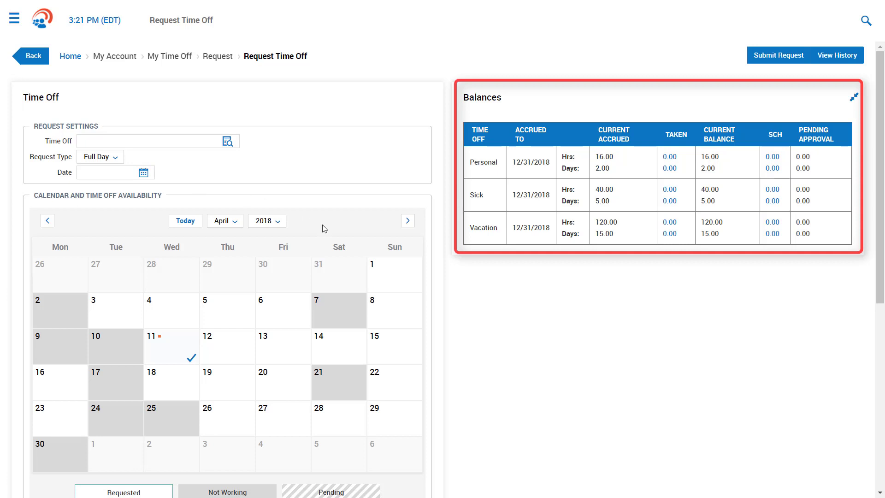
pyautogui.scroll(-1, 555, 299)
pyautogui.scroll(-5, 556, 298)
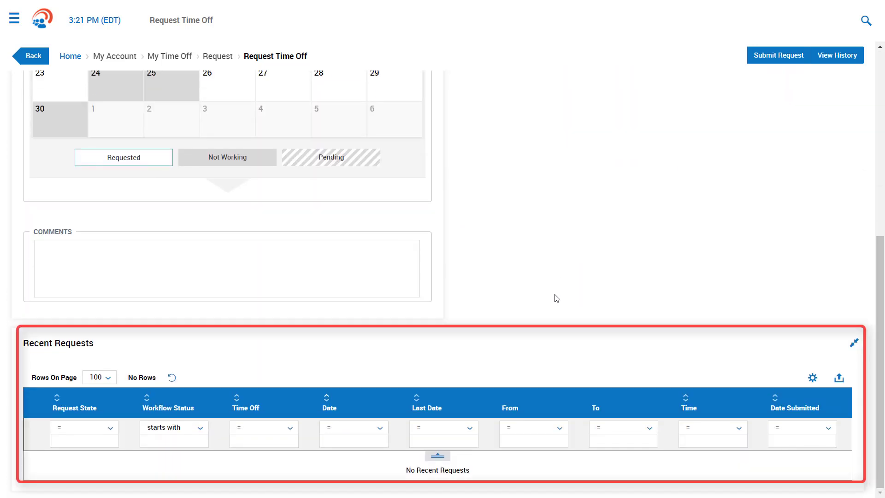
pyautogui.scroll(6, 556, 299)
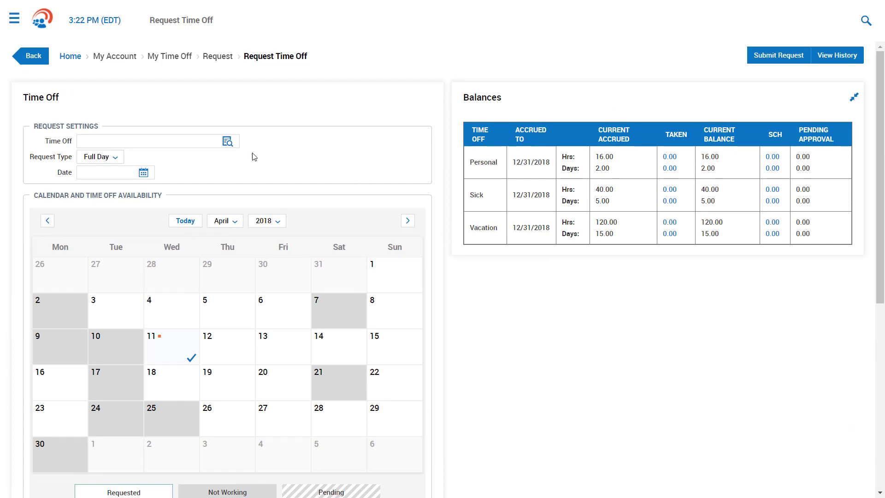
# - Fill in the time-off form: Vacation, Full Day, on April 27, 2018
pyautogui.click(229, 143)
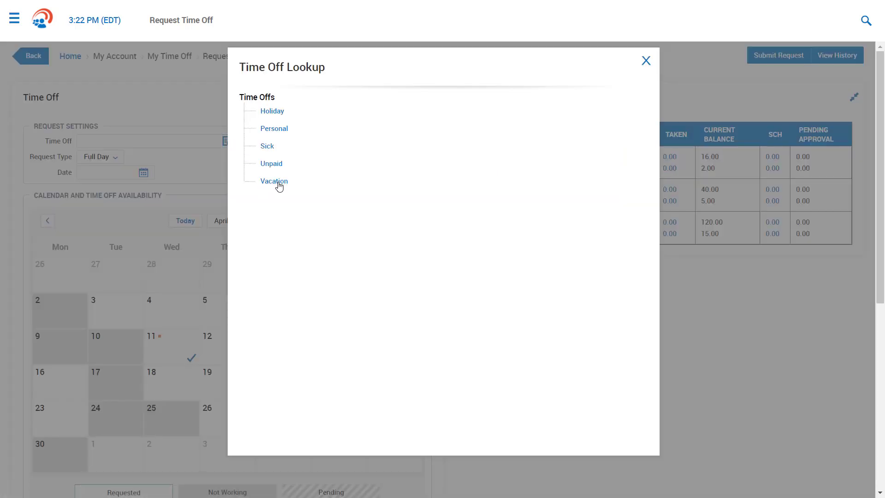
pyautogui.click(282, 183)
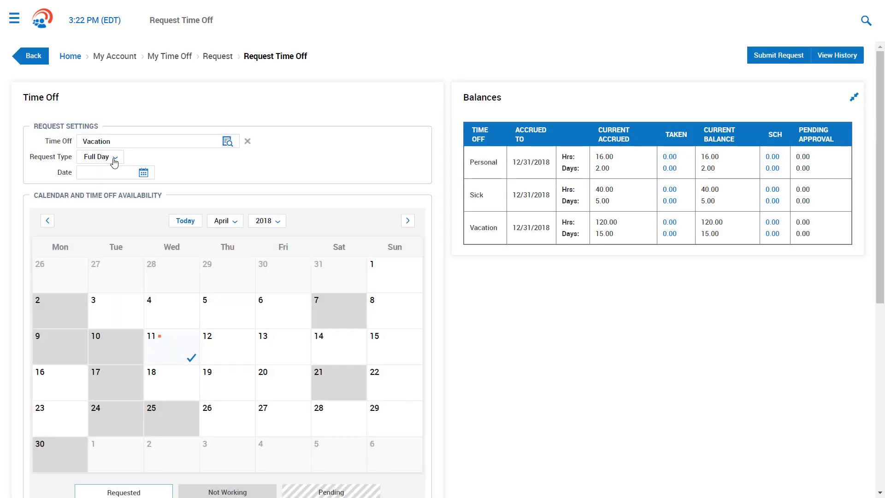
pyautogui.click(114, 161)
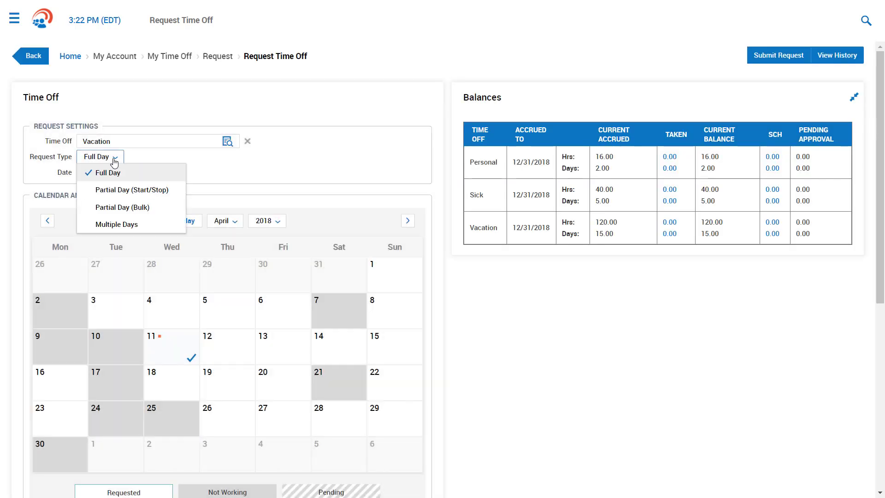
pyautogui.click(115, 161)
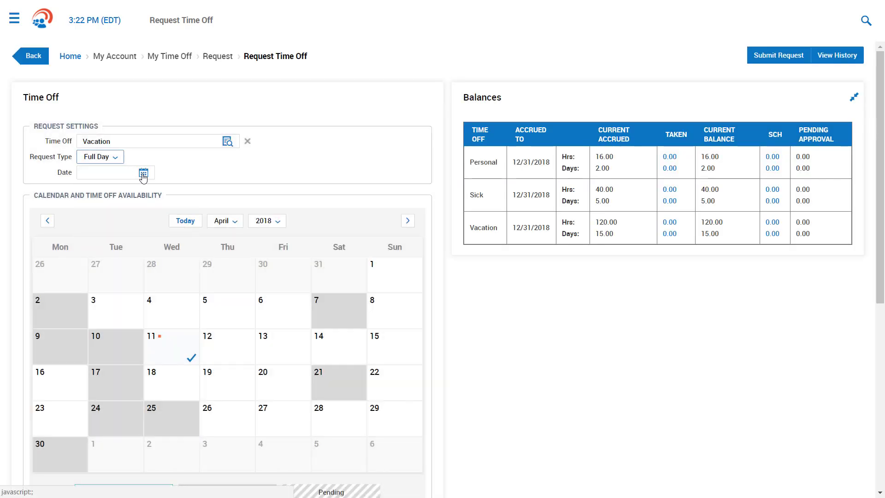
pyautogui.click(141, 173)
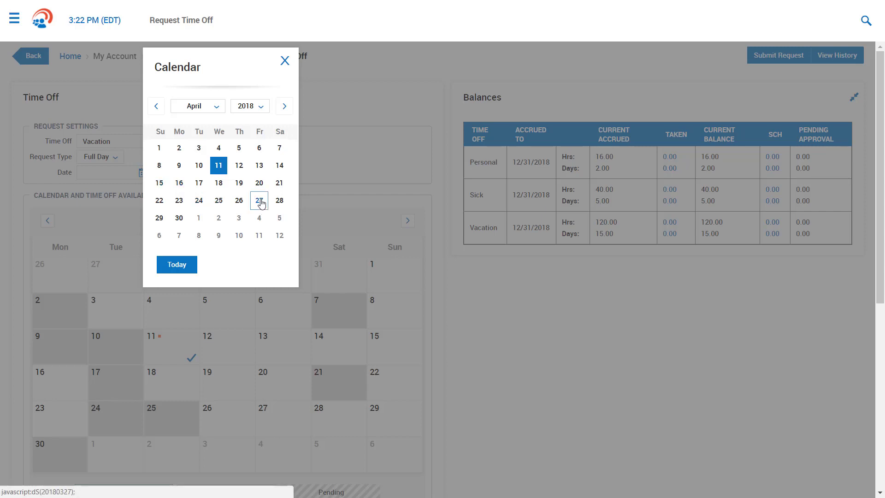
pyautogui.click(259, 200)
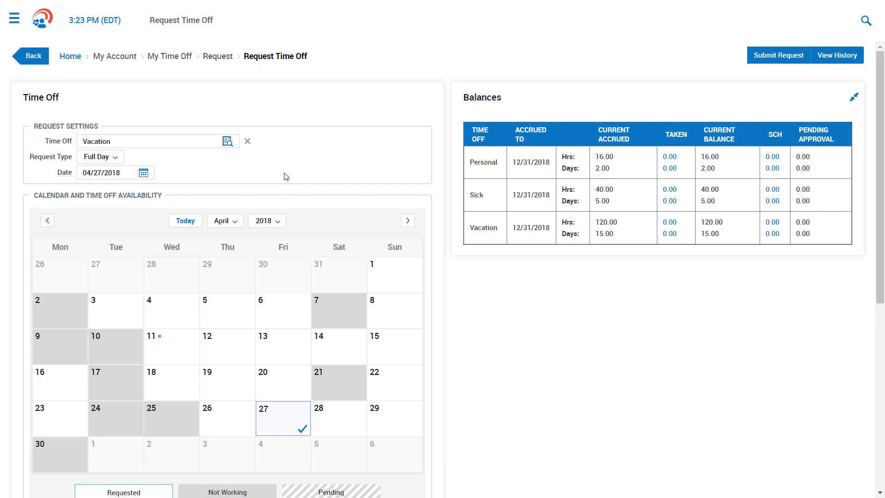
pyautogui.scroll(-5, 286, 176)
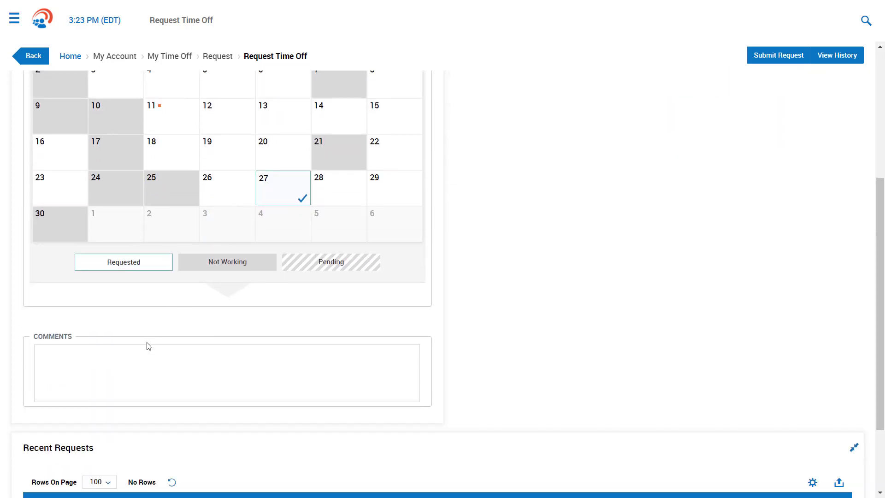
# - Add the comment 'Taking a long weekend' and submit the April 27 Vacation request
pyautogui.click(140, 355)
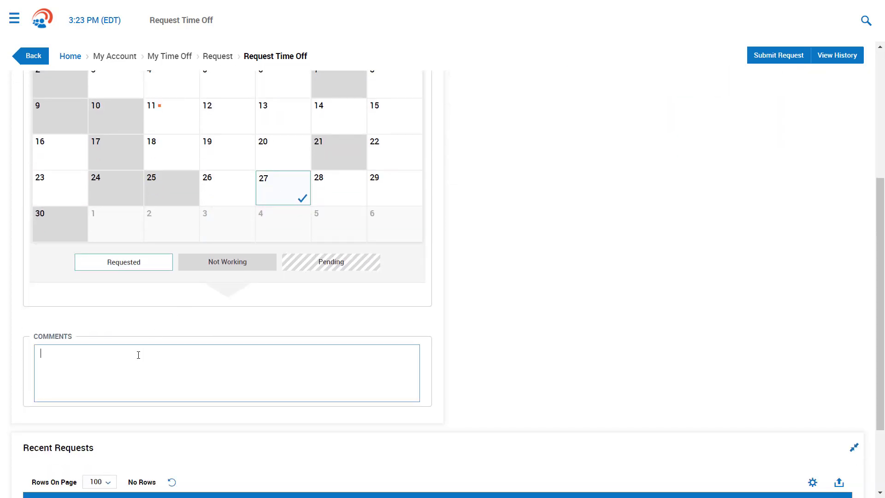
pyautogui.write('Taking a long weekend')
pyautogui.click(783, 64)
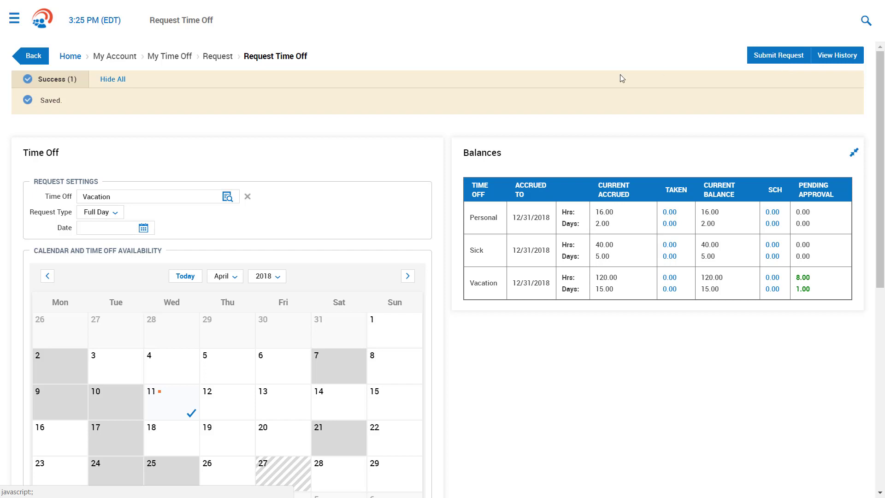
pyautogui.click(14, 19)
# - Sign out of the employee account and log in as the manager with the account password
pyautogui.click(136, 53)
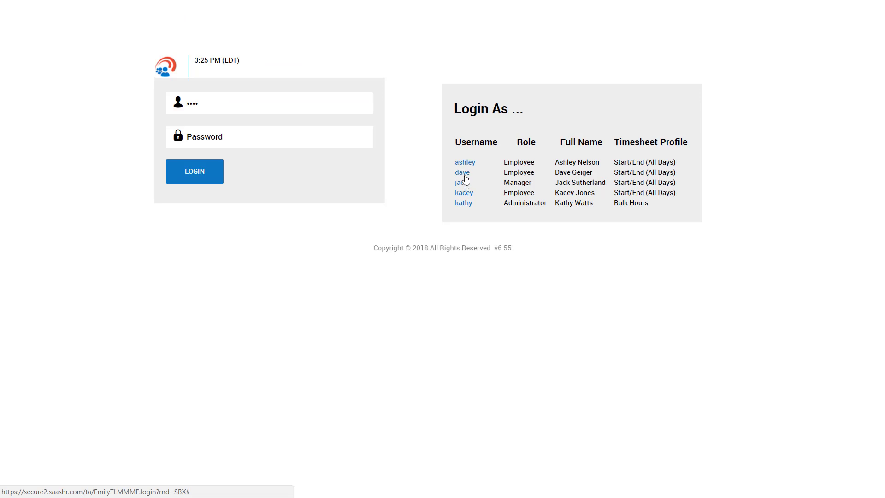
pyautogui.click(254, 138)
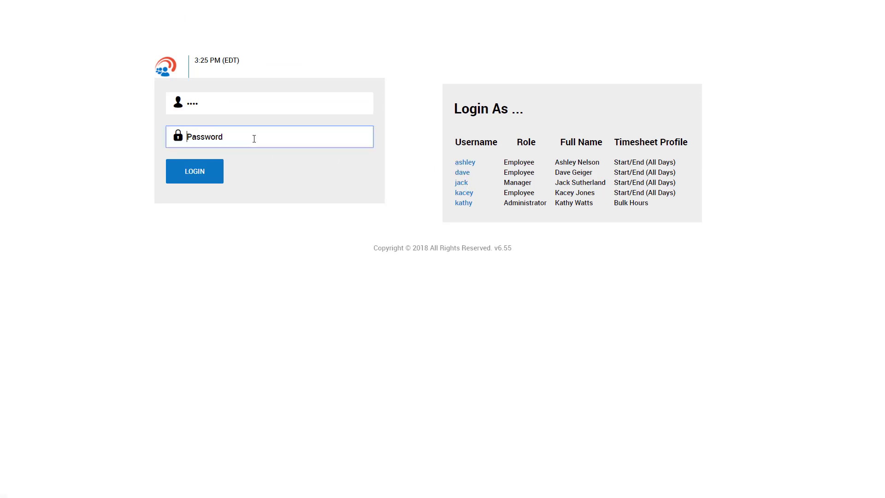
pyautogui.write('123456')
pyautogui.press('Return')
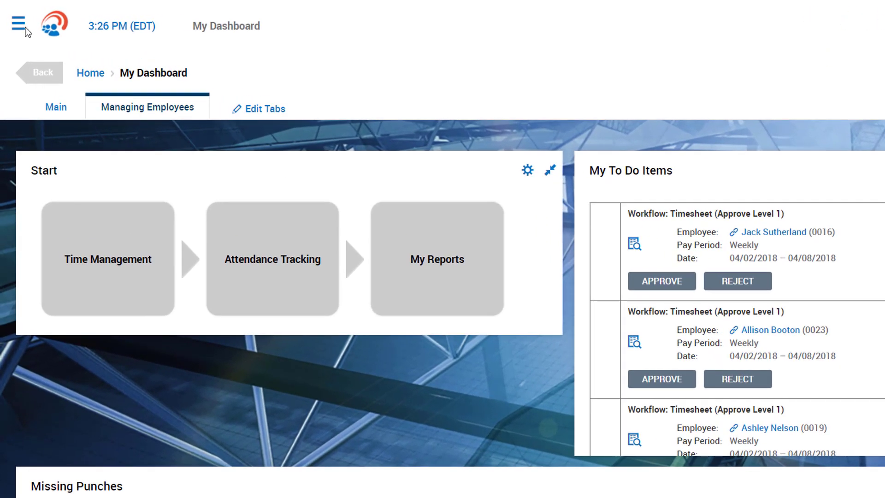
pyautogui.click(15, 18)
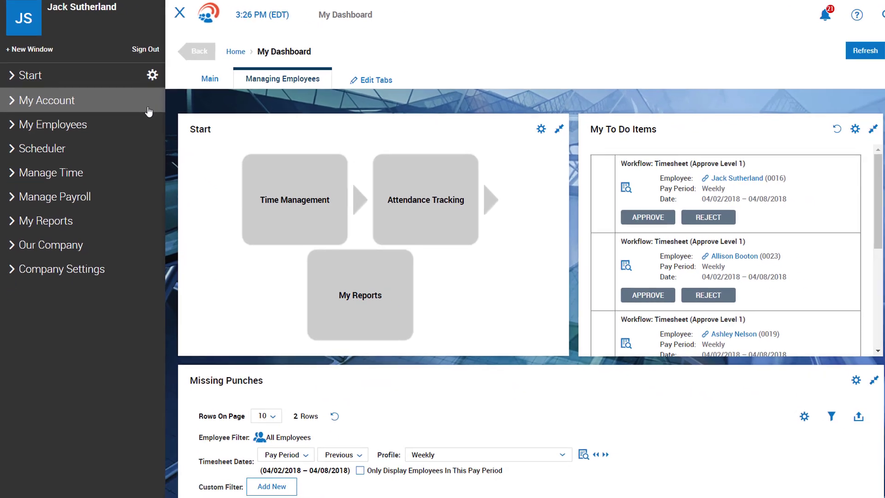
# - Expand My Account in the side menu, then hide the menu to widen the dashboard
pyautogui.click(201, 133)
pyautogui.moveTo(155, 101); pyautogui.dragTo(154, 159)
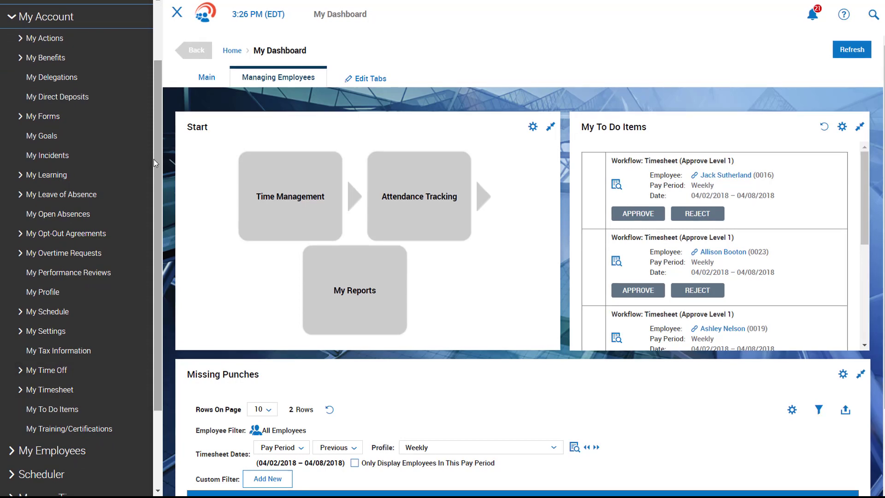
pyautogui.click(178, 13)
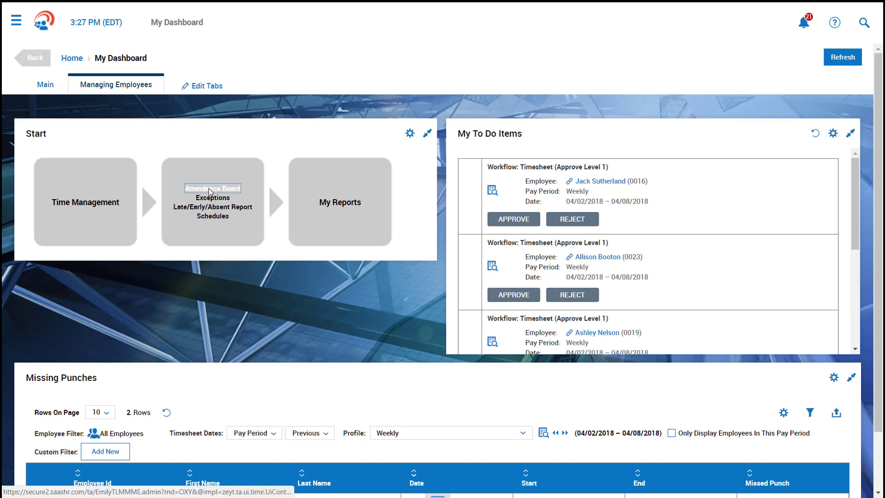
pyautogui.click(211, 192)
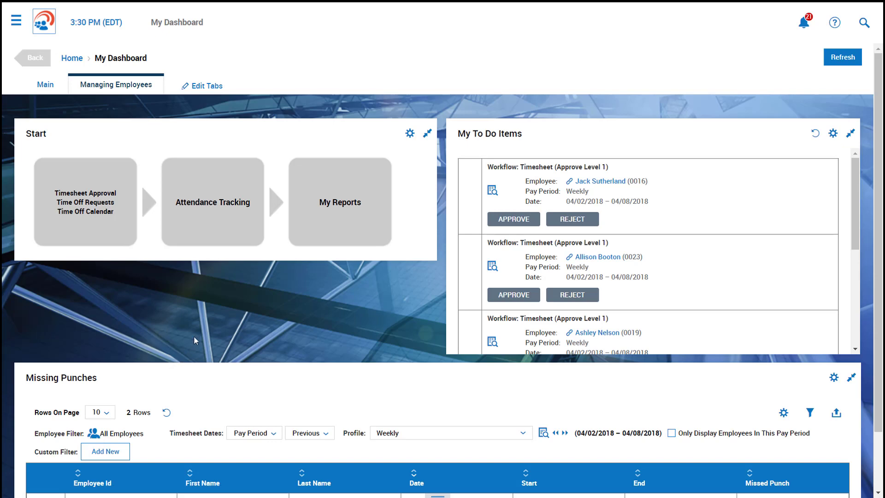
pyautogui.click(217, 200)
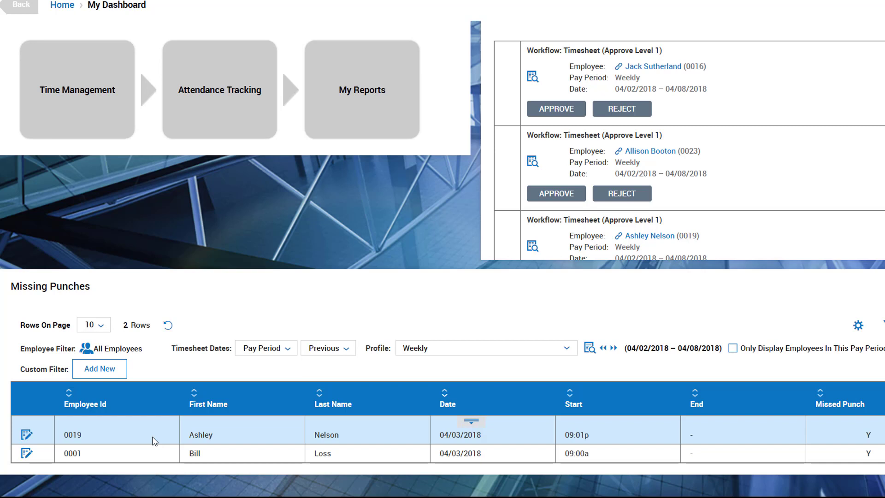
# - End Tue 3's 9:01p shift at 11p on the April 02–08 timesheet and save
pyautogui.click(26, 435)
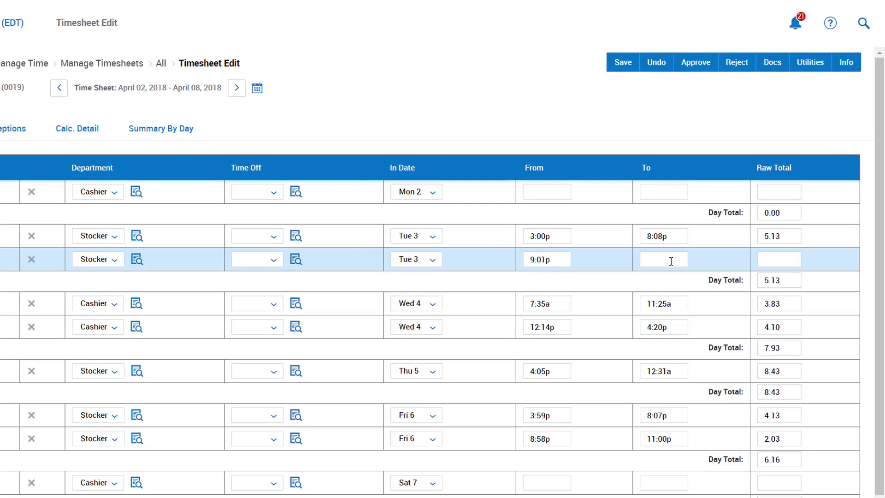
pyautogui.click(662, 272)
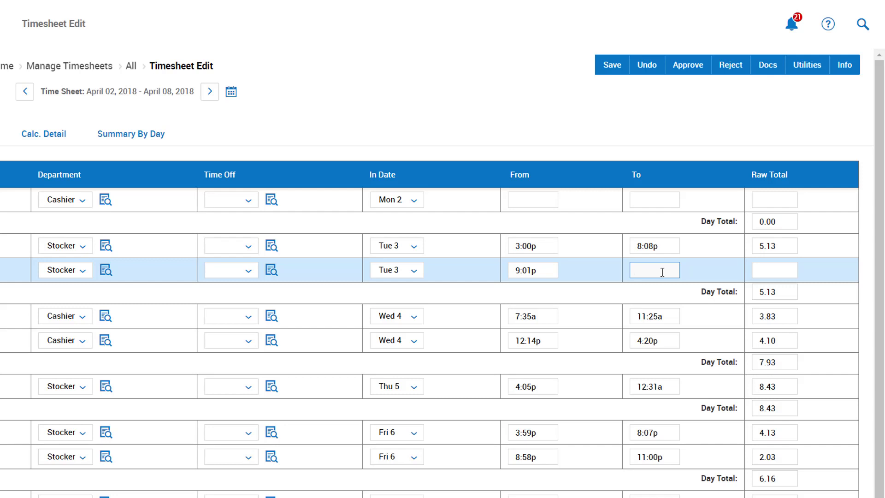
pyautogui.write('11p')
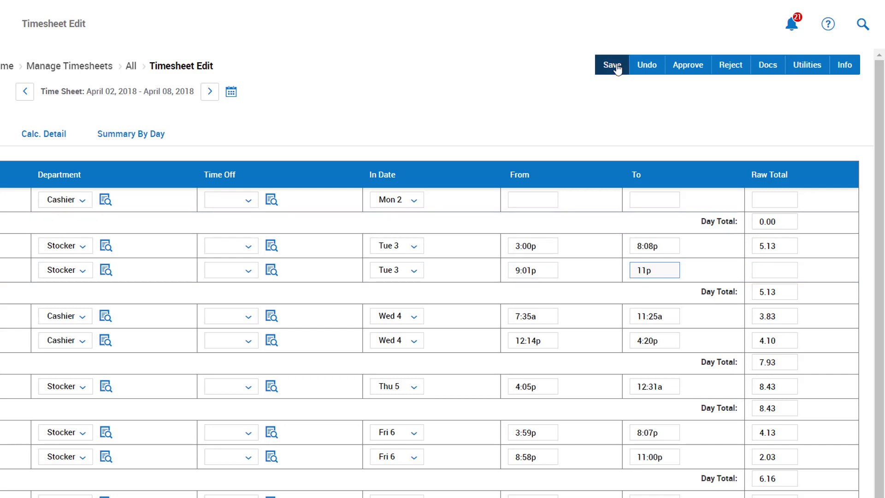
pyautogui.click(616, 67)
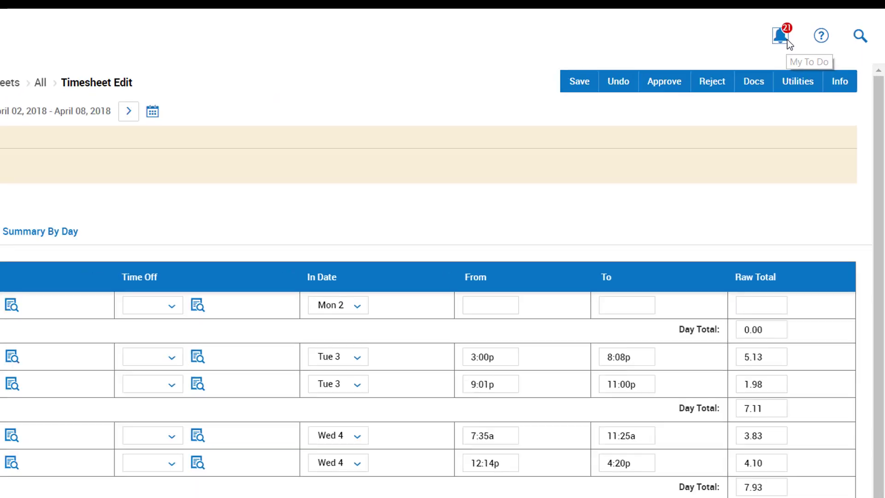
# - From My To Do items, view Time Off Counts for the 04/27 vacation request
pyautogui.click(740, 39)
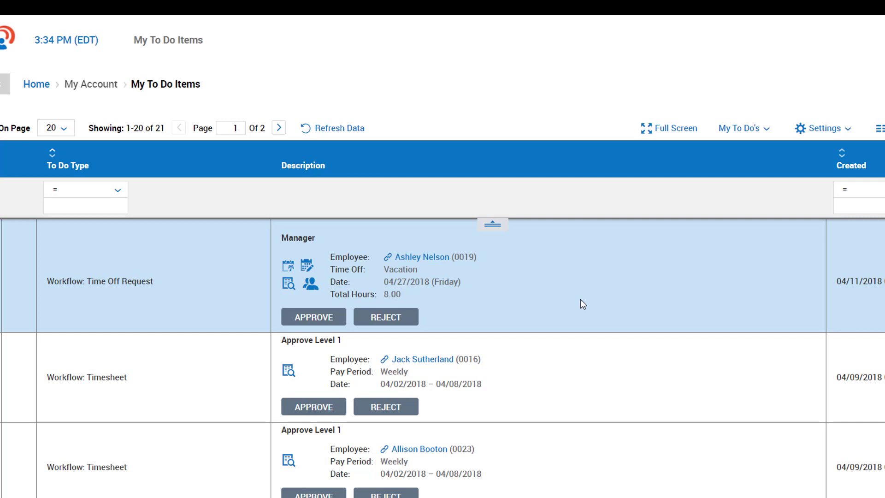
pyautogui.click(289, 267)
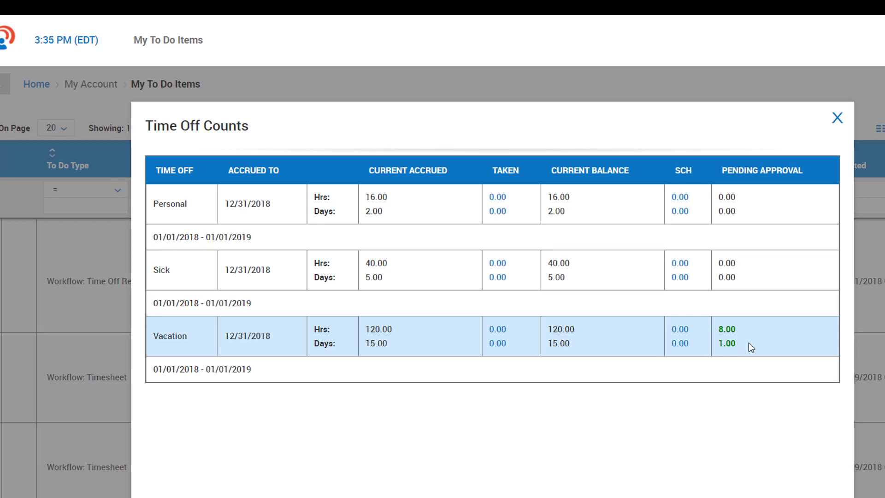
# - Check who else is scheduled off, then begin approving the 04/27/2018 vacation request
pyautogui.click(838, 119)
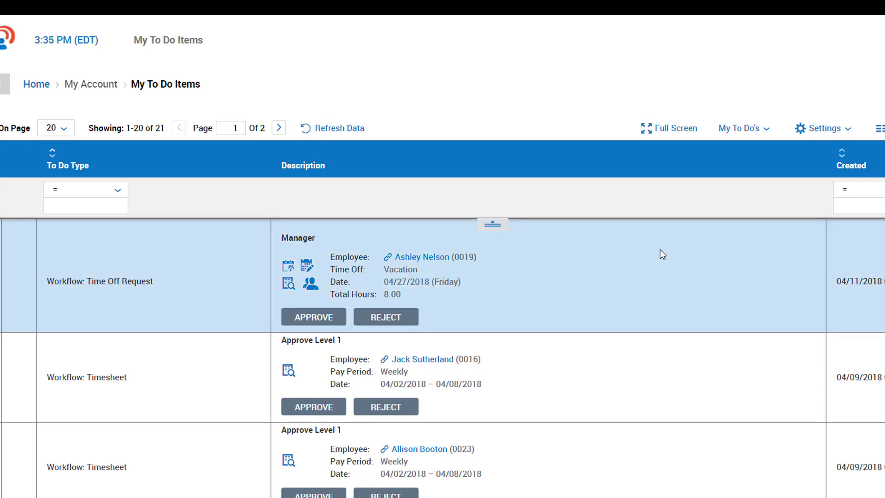
pyautogui.click(315, 294)
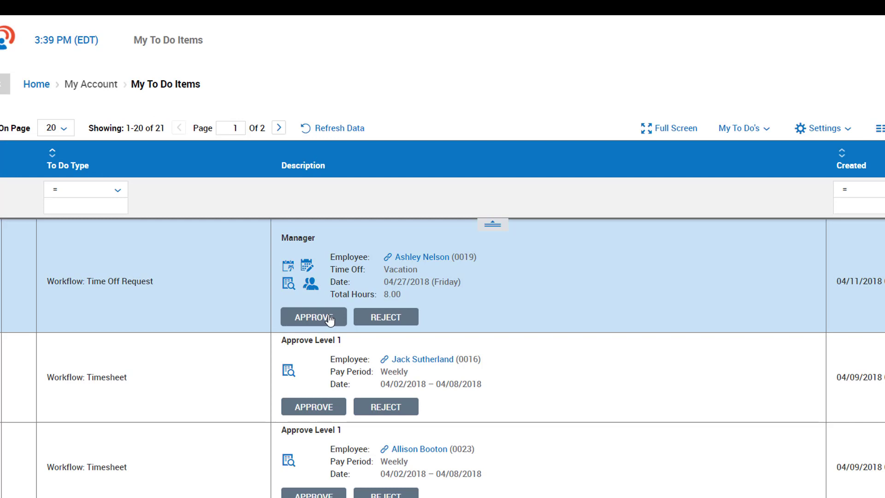
pyautogui.click(330, 319)
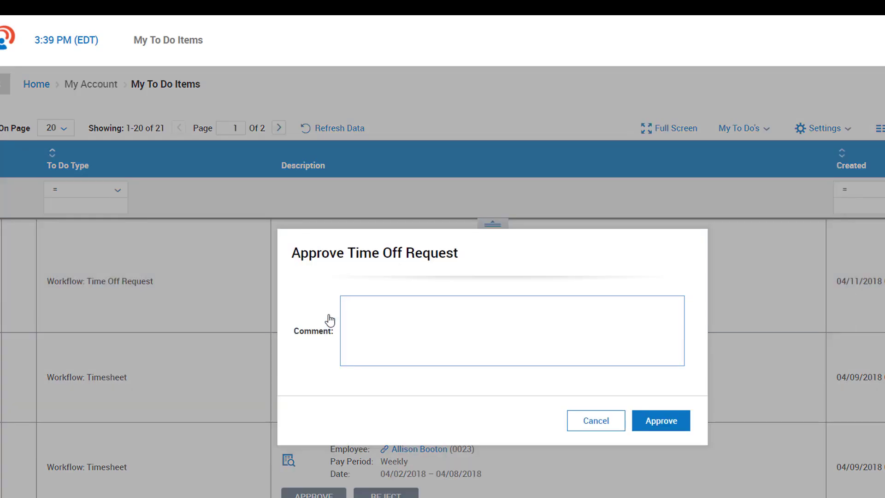
# - Approve the 04/27/2018 vacation request with the comment 'Have fun'
pyautogui.write('Have fun')
pyautogui.click(664, 417)
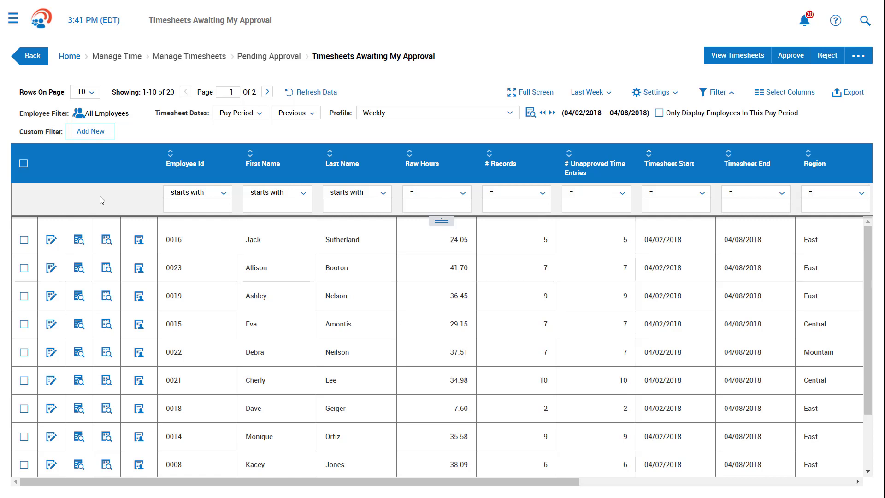
# - Select all timesheets awaiting approval, then return to the home dashboard
pyautogui.click(25, 164)
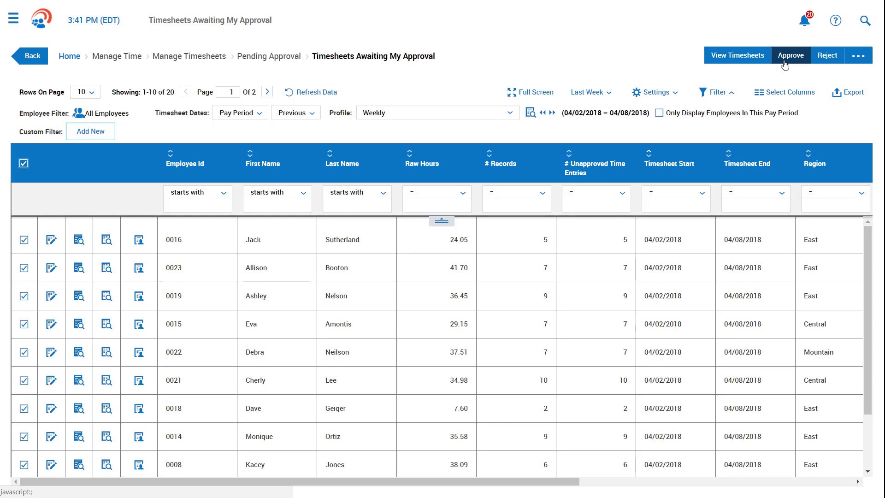
pyautogui.click(41, 29)
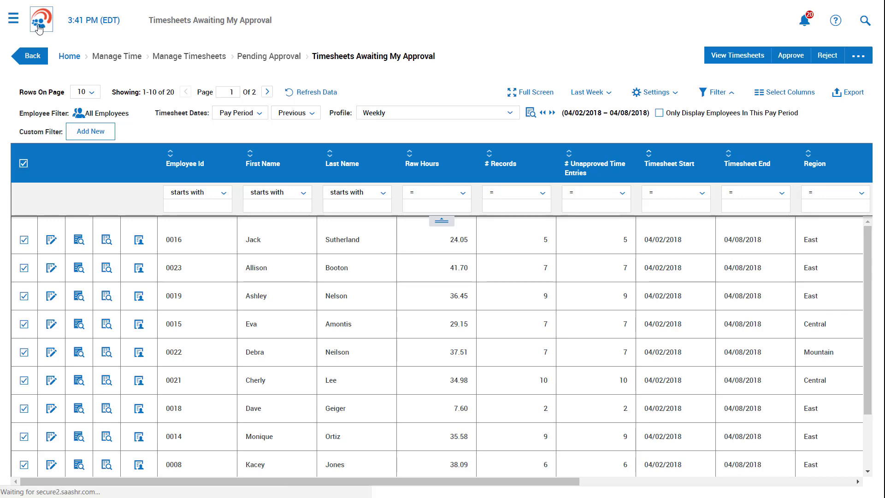
pyautogui.moveTo(345, 196)
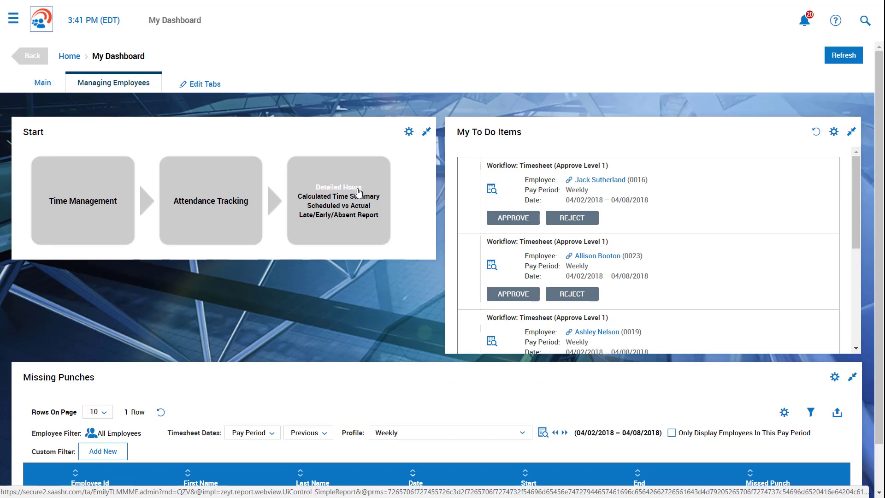
# - Open the Detailed Hours report and keep the First Name filter as 'starts with'
pyautogui.click(359, 189)
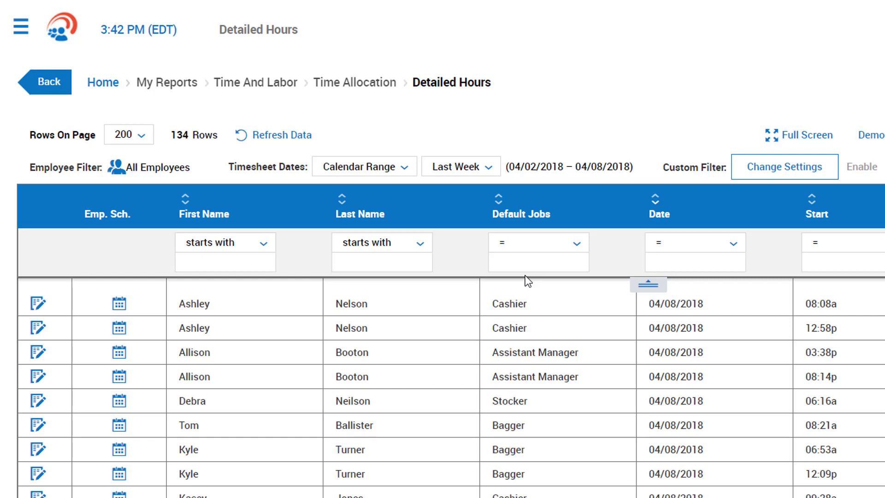
pyautogui.click(382, 262)
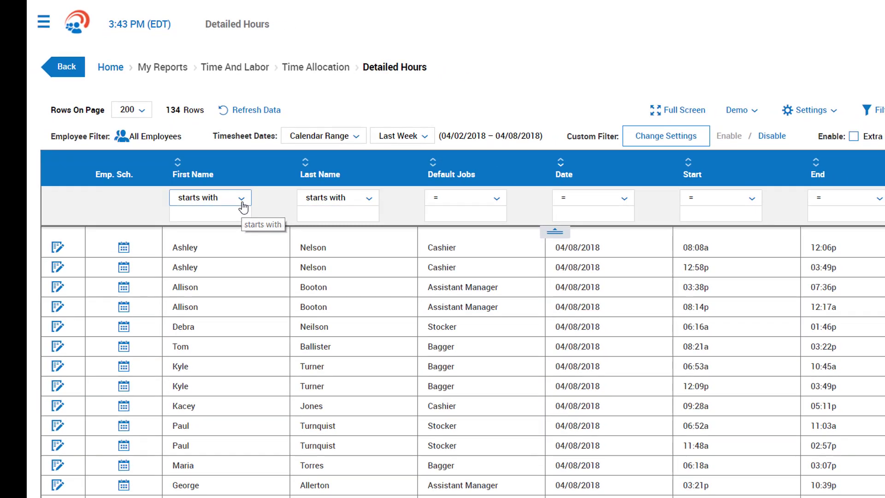
pyautogui.click(257, 234)
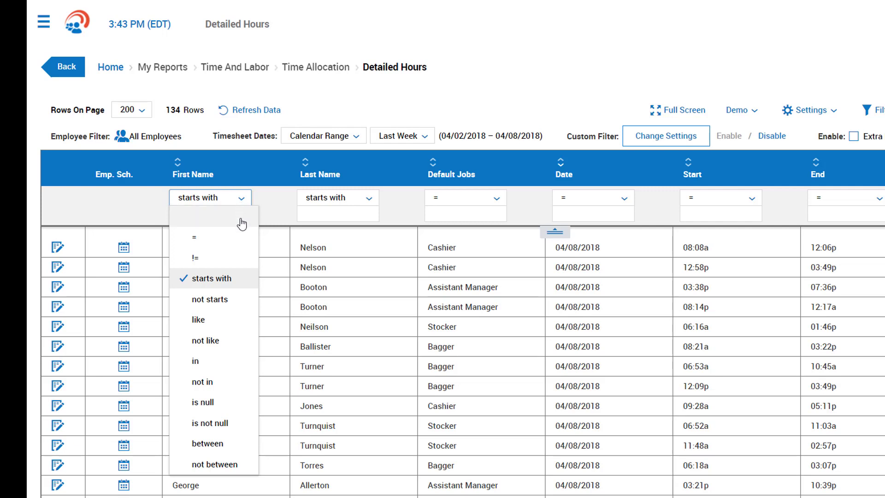
pyautogui.click(230, 282)
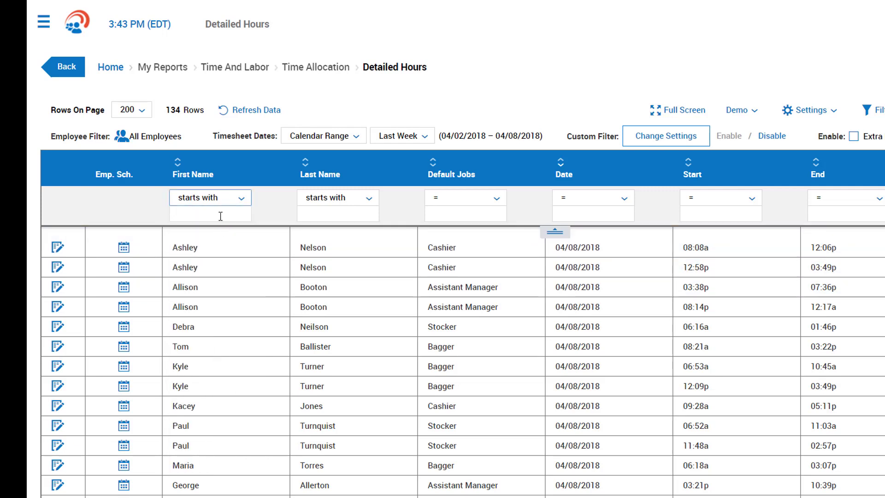
# - Filter first names by 'ash', then clear the filter to show all 134 rows
pyautogui.click(221, 216)
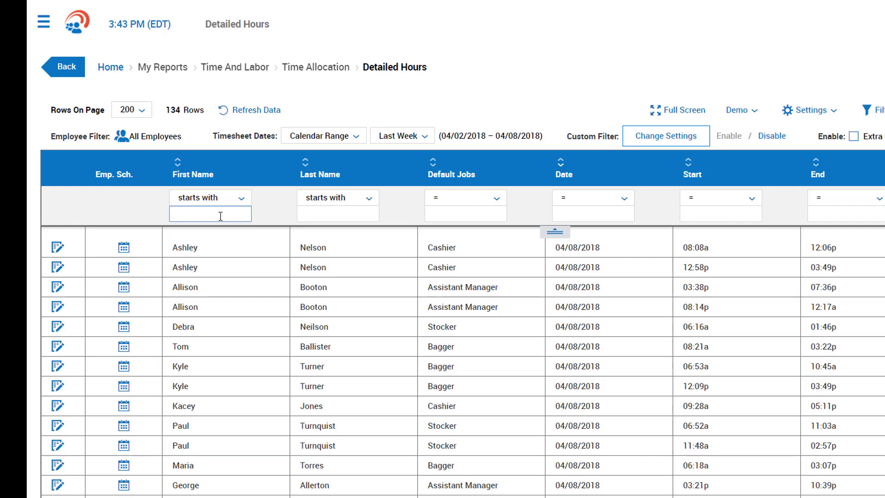
pyautogui.write('ash')
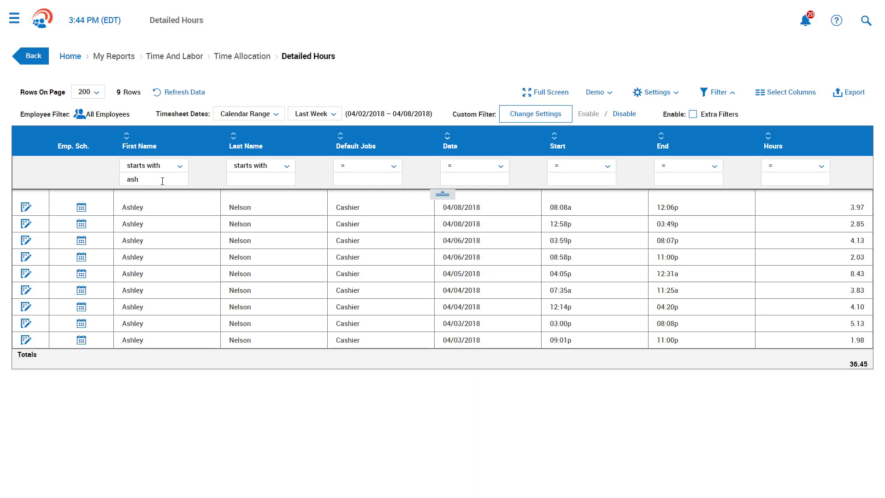
pyautogui.click(162, 180)
pyautogui.press('BackSpace')
pyautogui.press('BackSpace')
pyautogui.press('BackSpace')
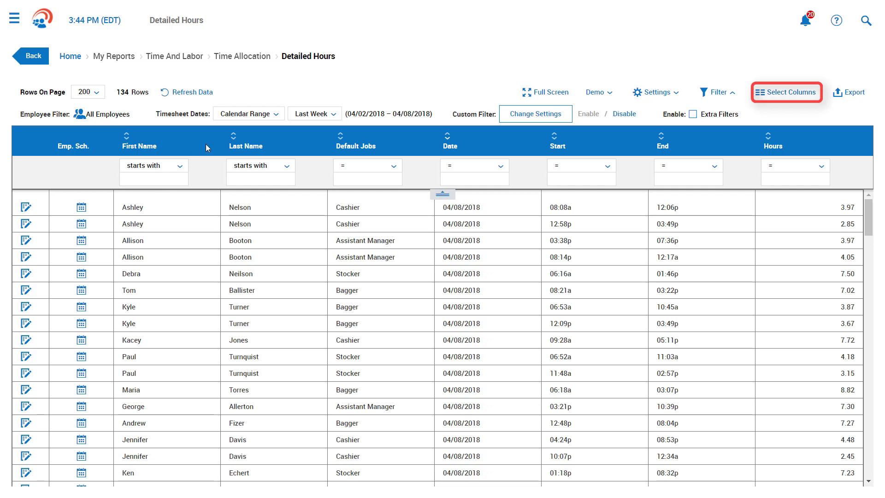
# - Add the Employee: Hourly Pay column to the report, placed right after Last Name
pyautogui.click(820, 98)
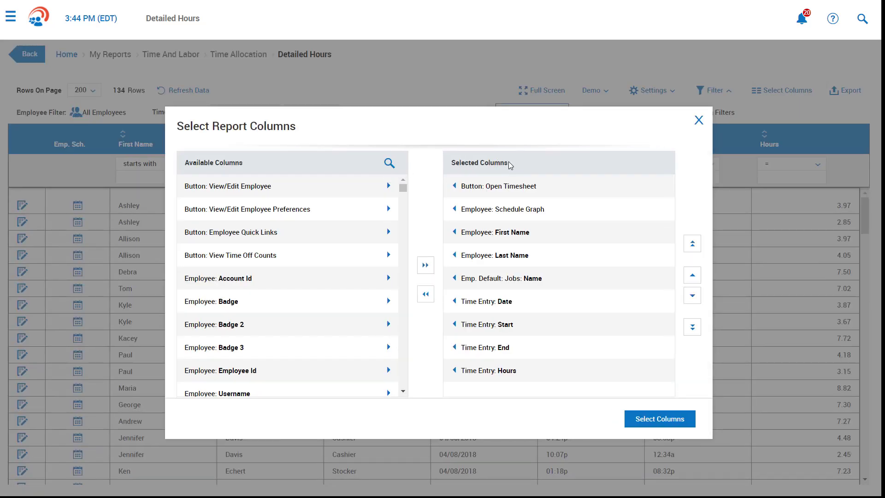
pyautogui.click(393, 164)
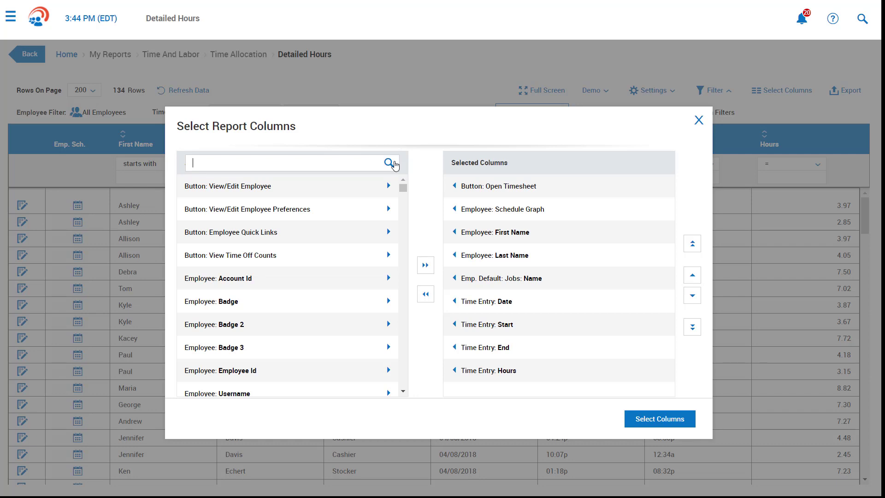
pyautogui.write('hourly')
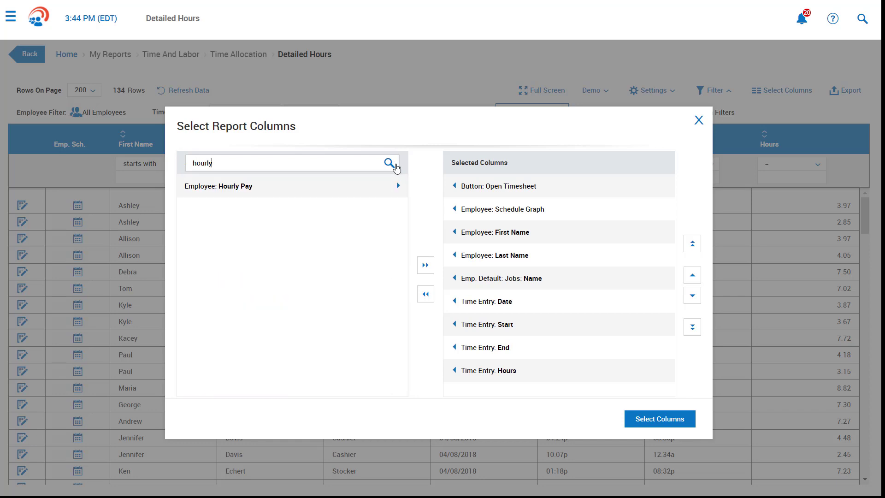
pyautogui.click(400, 186)
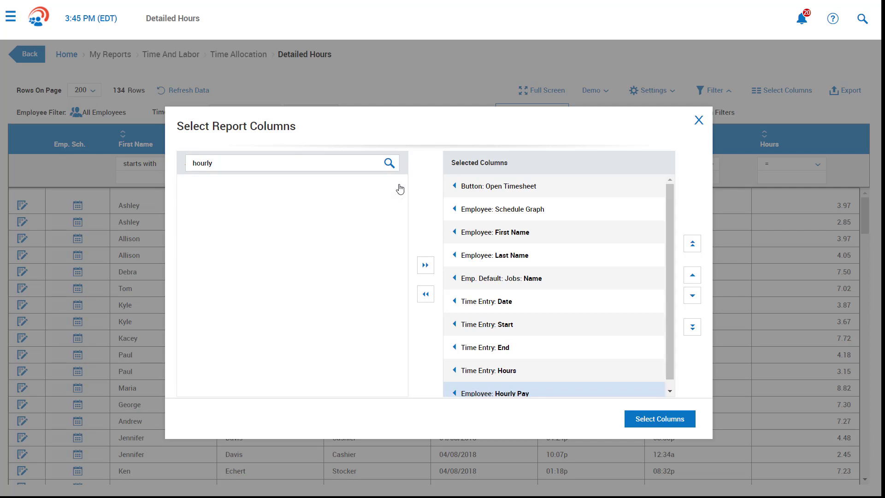
pyautogui.click(694, 278)
pyautogui.click(695, 279)
pyautogui.click(694, 278)
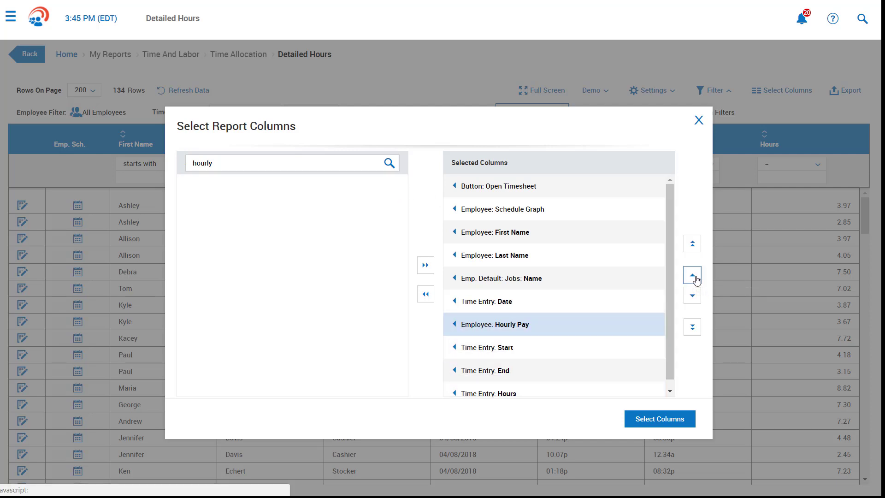
pyautogui.click(695, 279)
pyautogui.click(697, 280)
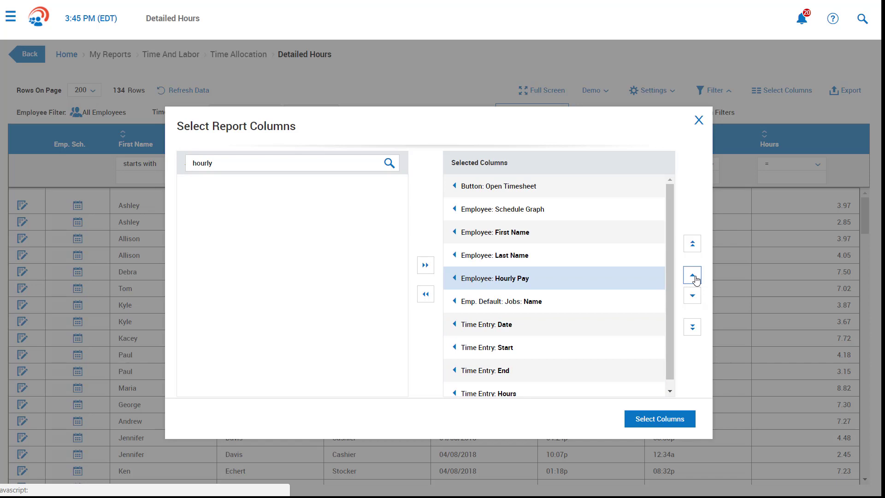
pyautogui.click(686, 419)
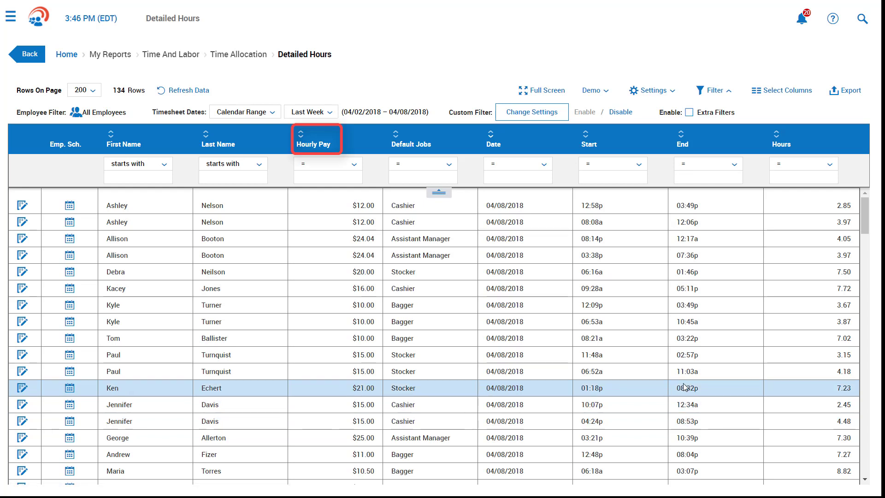
# - Group the Detailed Hours rows by Default Jobs and review the per-job hour subtotals
pyautogui.moveTo(308, 143)
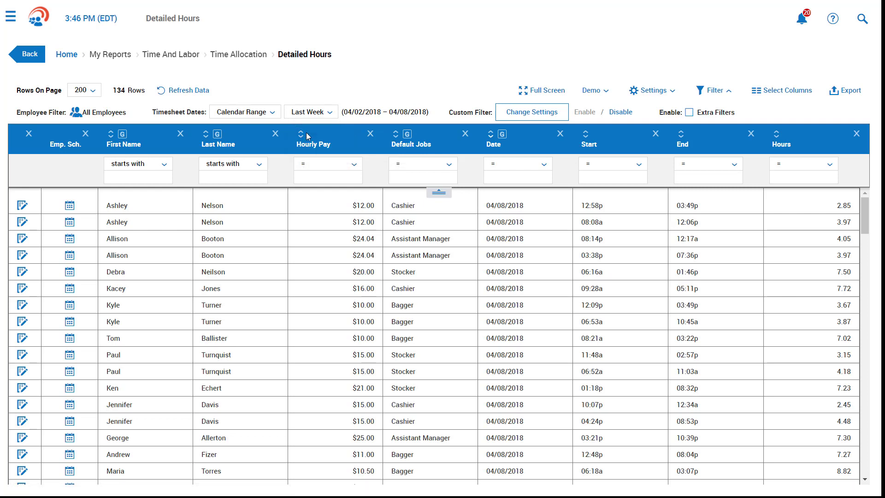
pyautogui.click(224, 140)
pyautogui.click(411, 140)
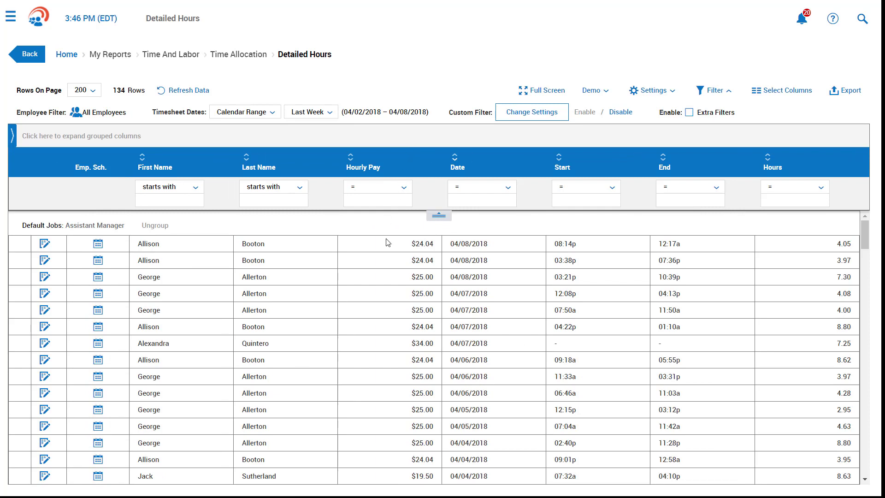
pyautogui.scroll(-3, 369, 287)
pyautogui.scroll(-3, 371, 288)
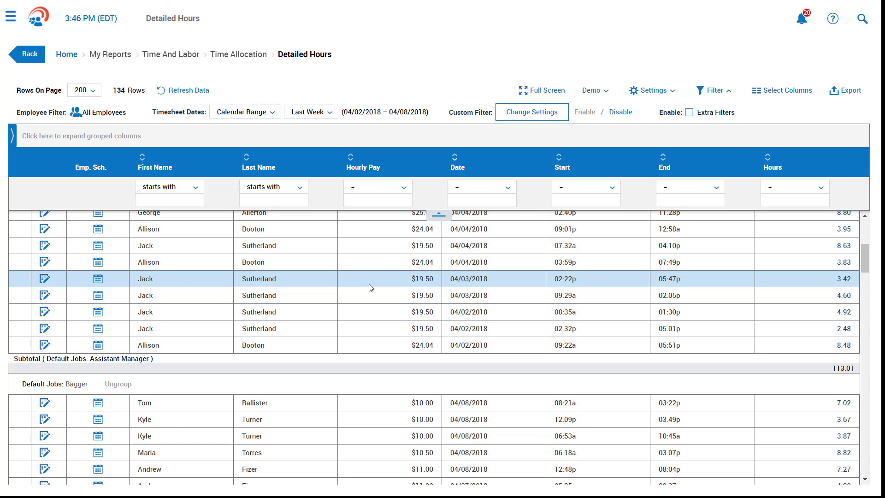
# - Save the report layout as 'Demo', marked default and set to run immediately
pyautogui.click(667, 91)
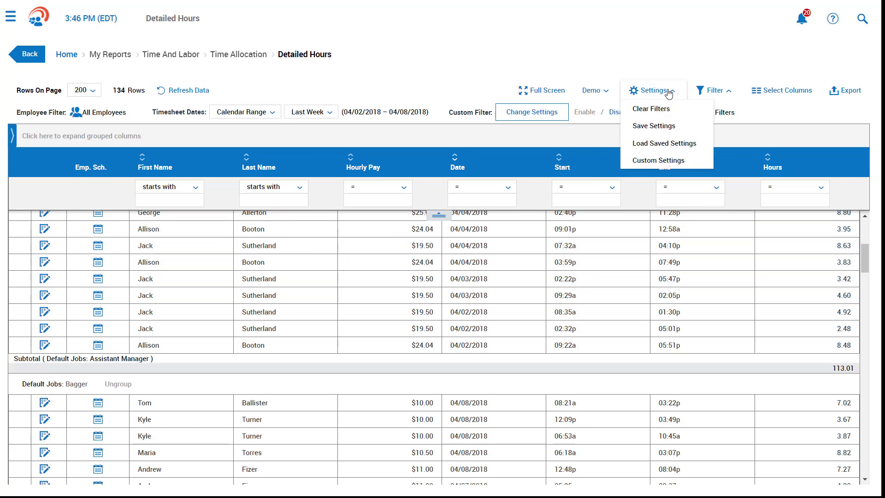
pyautogui.click(662, 124)
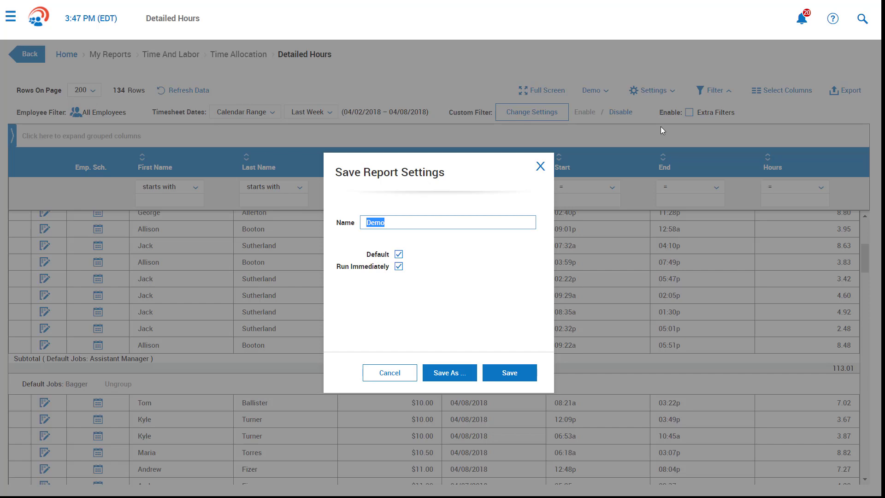
pyautogui.click(531, 373)
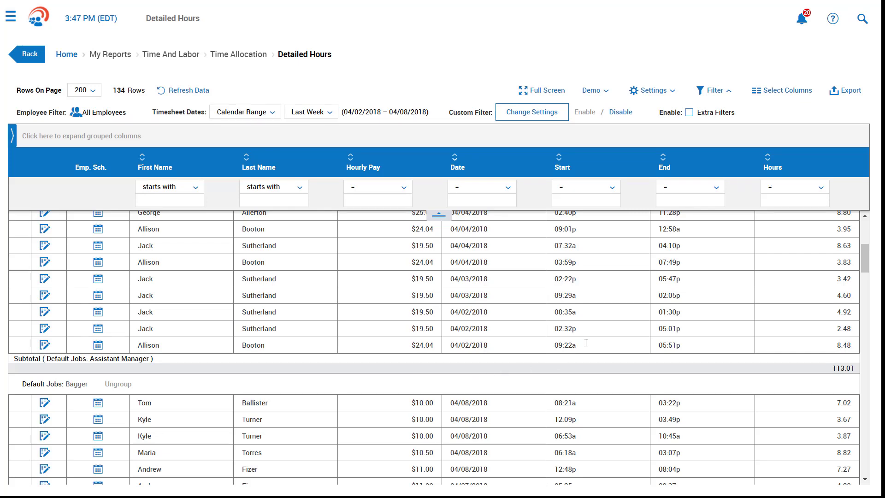
# - View the report's export formats, then sign out of the manager's session
pyautogui.click(846, 95)
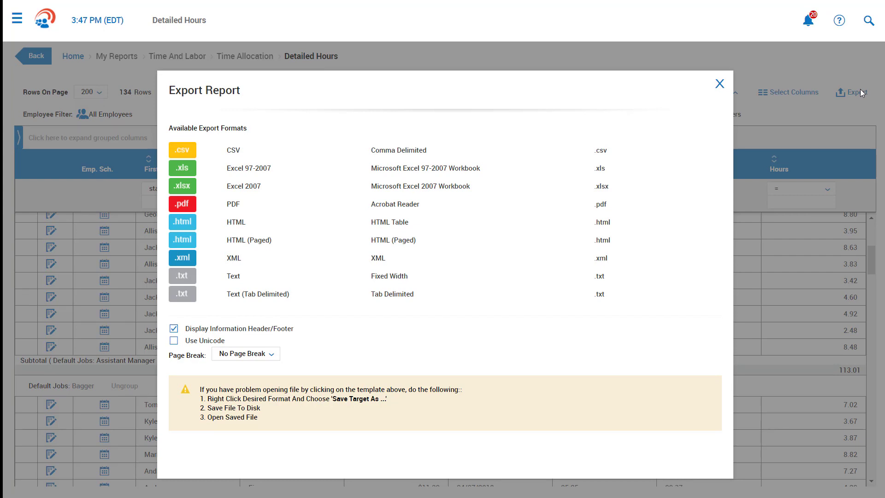
pyautogui.click(17, 19)
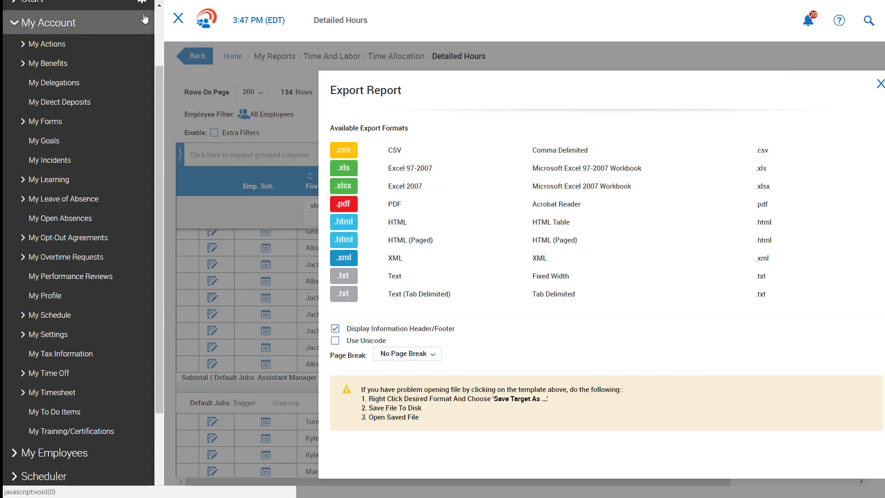
pyautogui.click(160, 5)
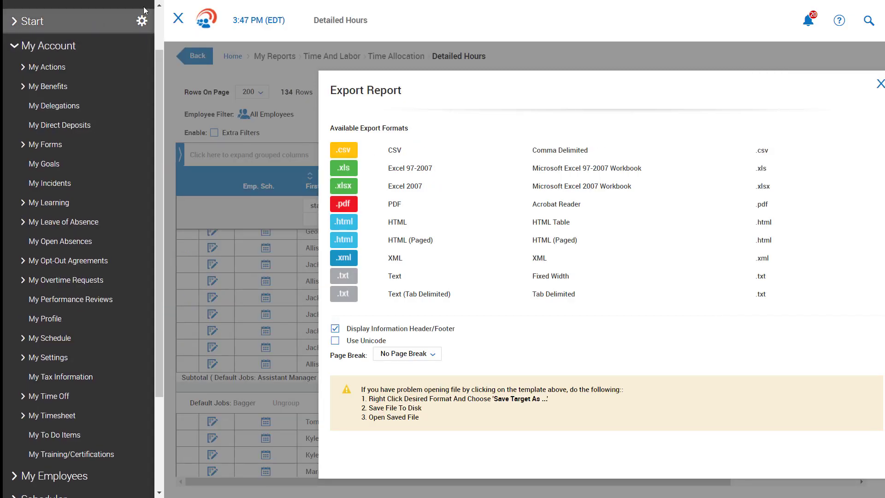
pyautogui.click(134, 53)
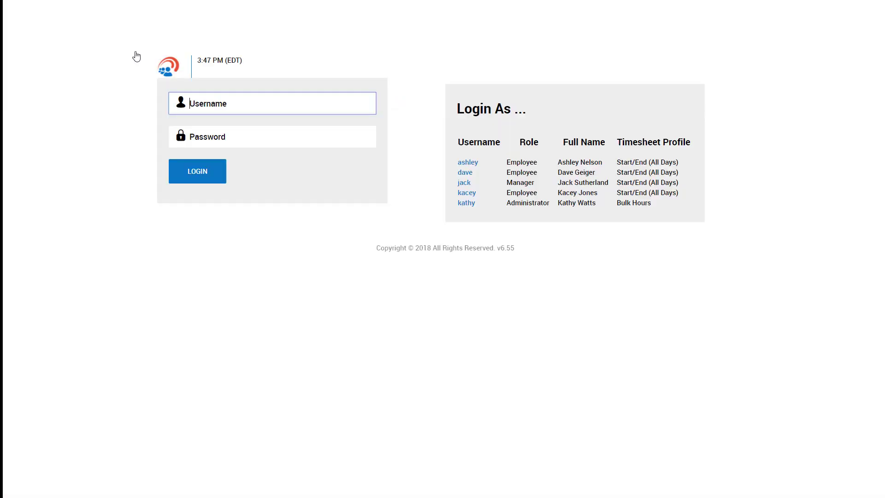
# - Log back in as the Administrator from the Login As list
pyautogui.click(466, 203)
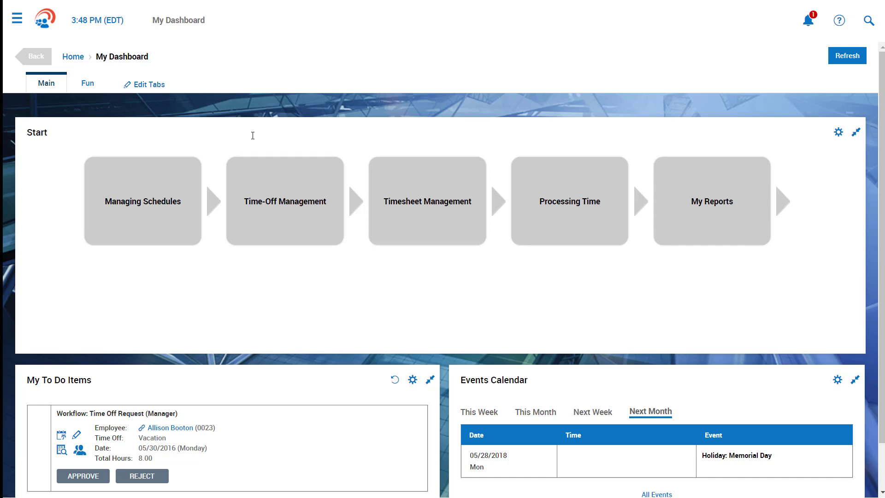
# - Open Time Prep for the 04/02–04/08/2018 pay period and list its unapproved timesheets
pyautogui.click(579, 205)
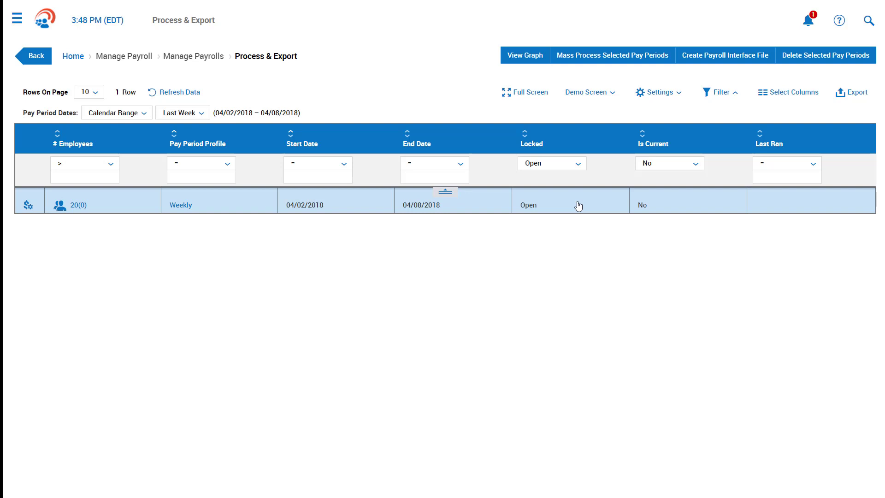
pyautogui.click(28, 205)
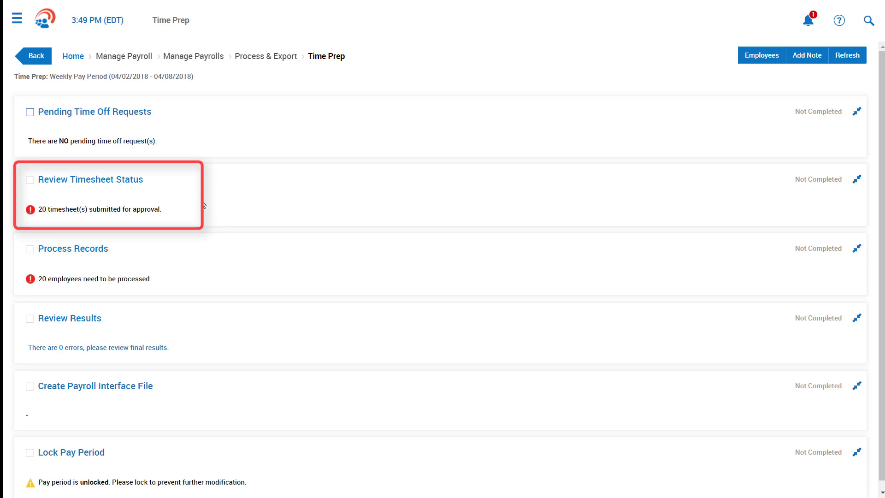
pyautogui.click(116, 181)
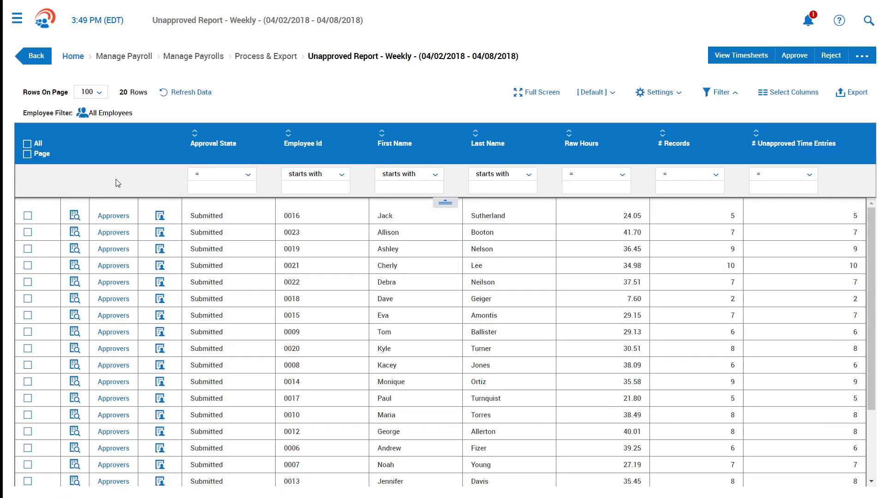
# - Check the first timesheet's approvers, then try approving four submitted timesheets and dismiss the workflow refusal
pyautogui.click(121, 217)
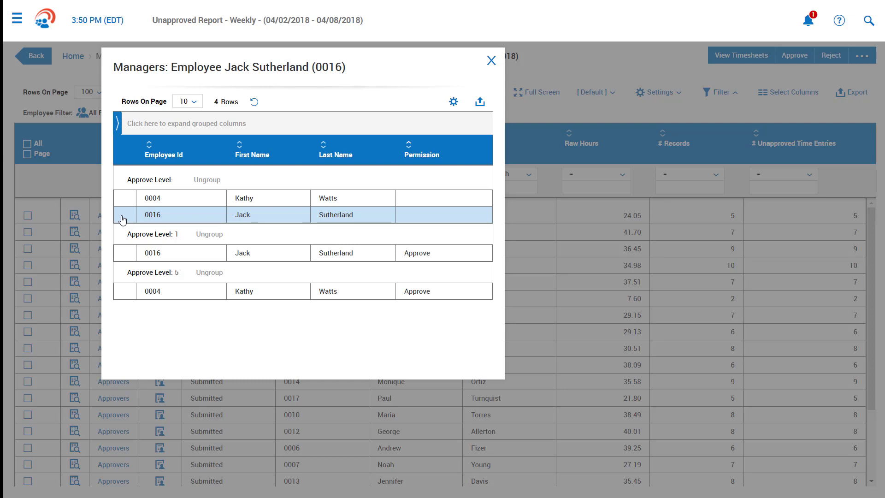
pyautogui.click(491, 61)
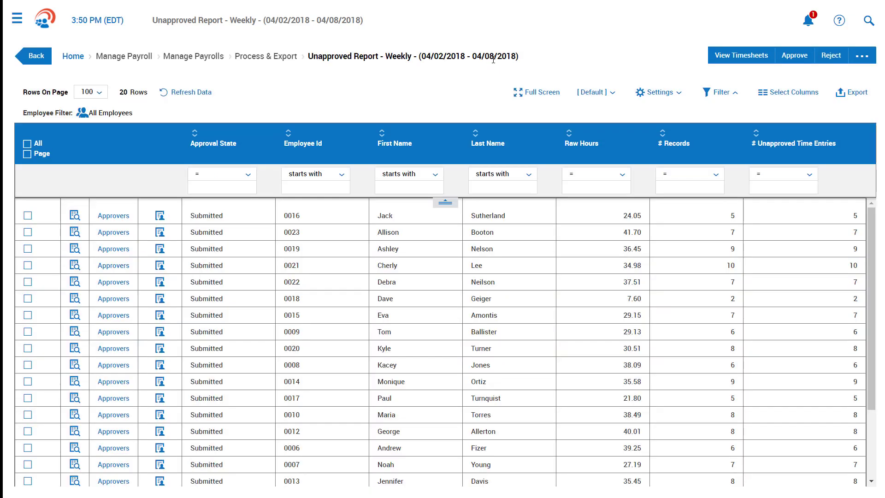
pyautogui.click(28, 215)
pyautogui.click(28, 232)
pyautogui.click(28, 249)
pyautogui.click(27, 266)
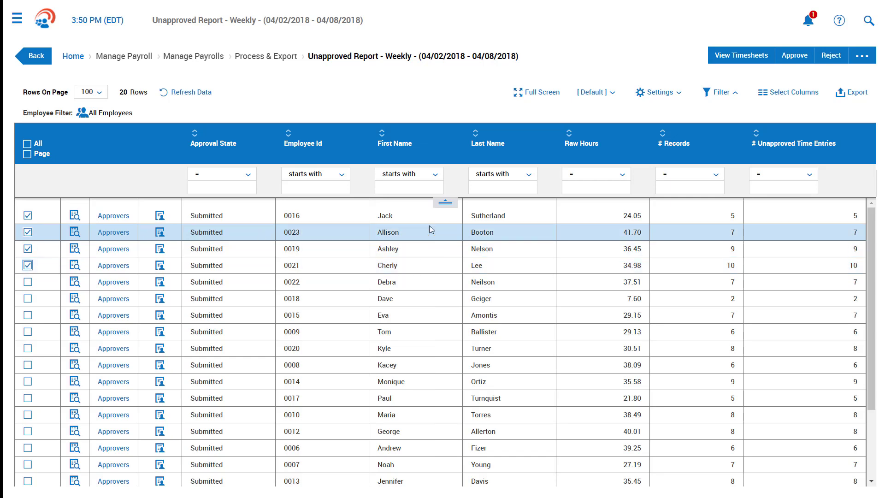
pyautogui.click(788, 58)
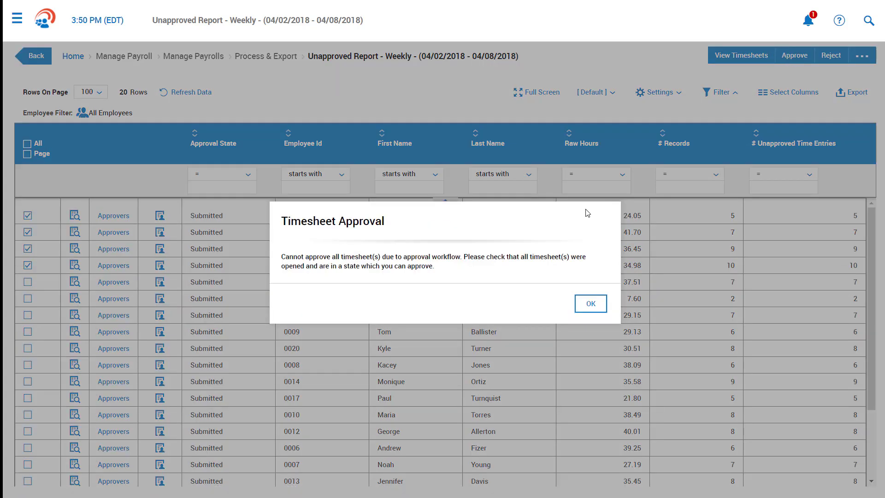
pyautogui.click(587, 302)
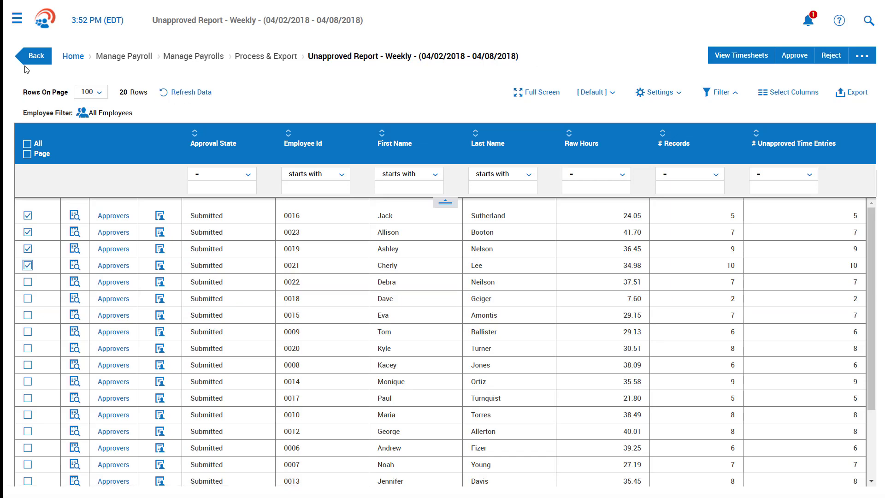
# - Return to the Time Prep checklist to review Lock Pay Period, then go back to My Dashboard
pyautogui.click(28, 60)
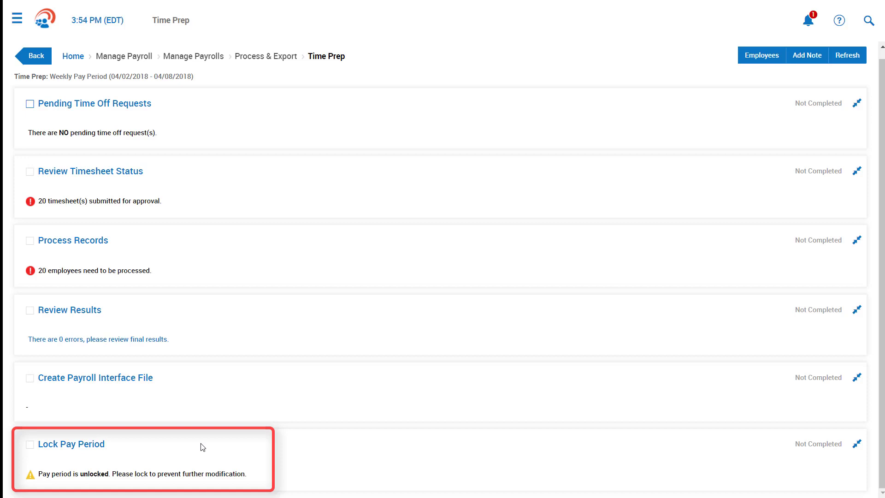
pyautogui.click(41, 25)
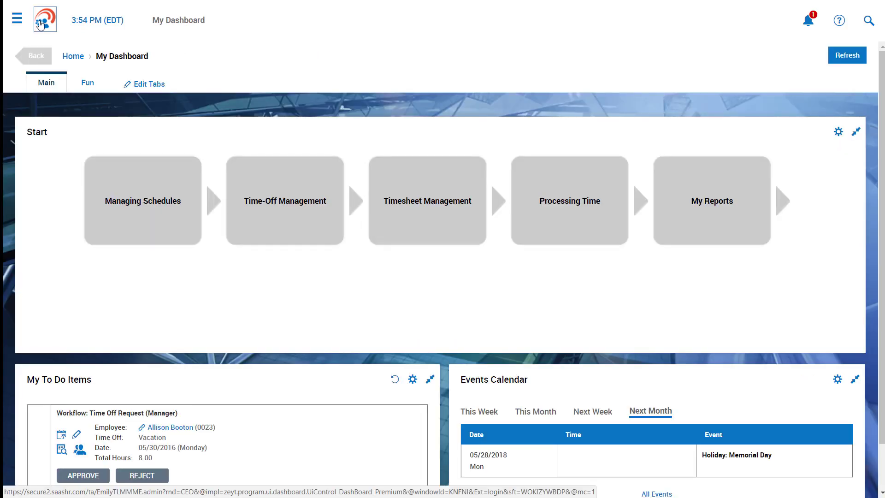